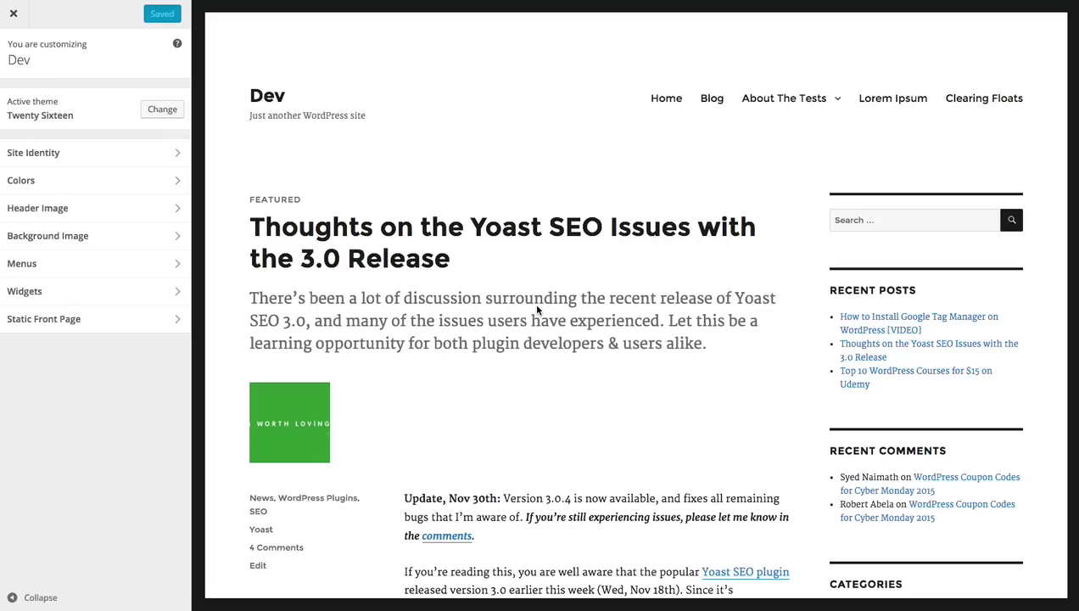
Step: Examine the home page layout in the theme preview, including the content column, sidebar and header navigation
scroll(537, 309, down, 3)
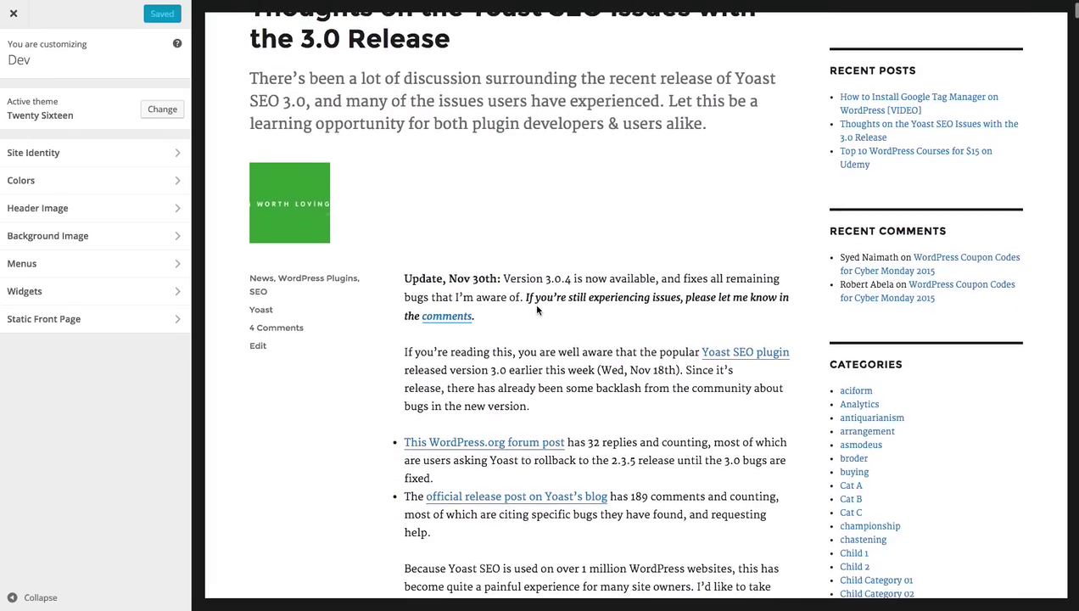
click(485, 303)
drag(457, 275, 510, 550)
click(510, 550)
scroll(510, 550, up, 3)
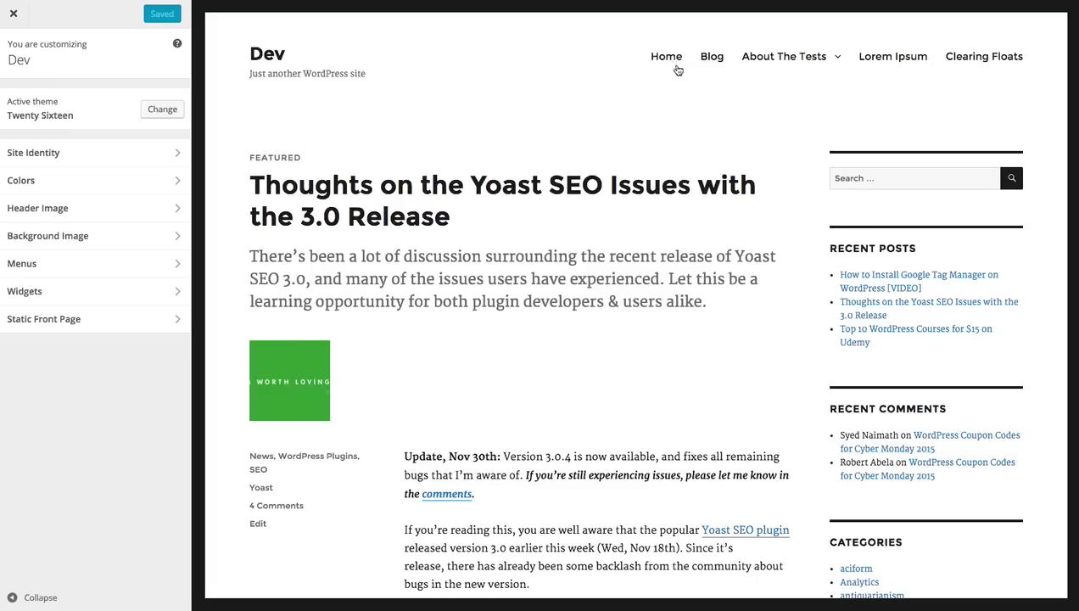
scroll(419, 379, down, 1)
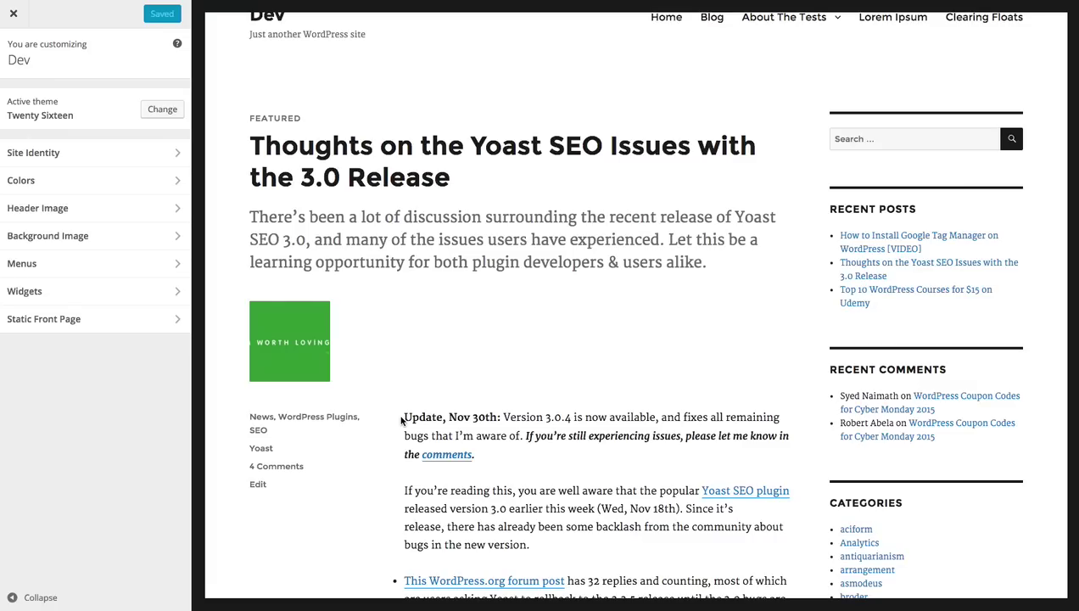
scroll(402, 421, up, 2)
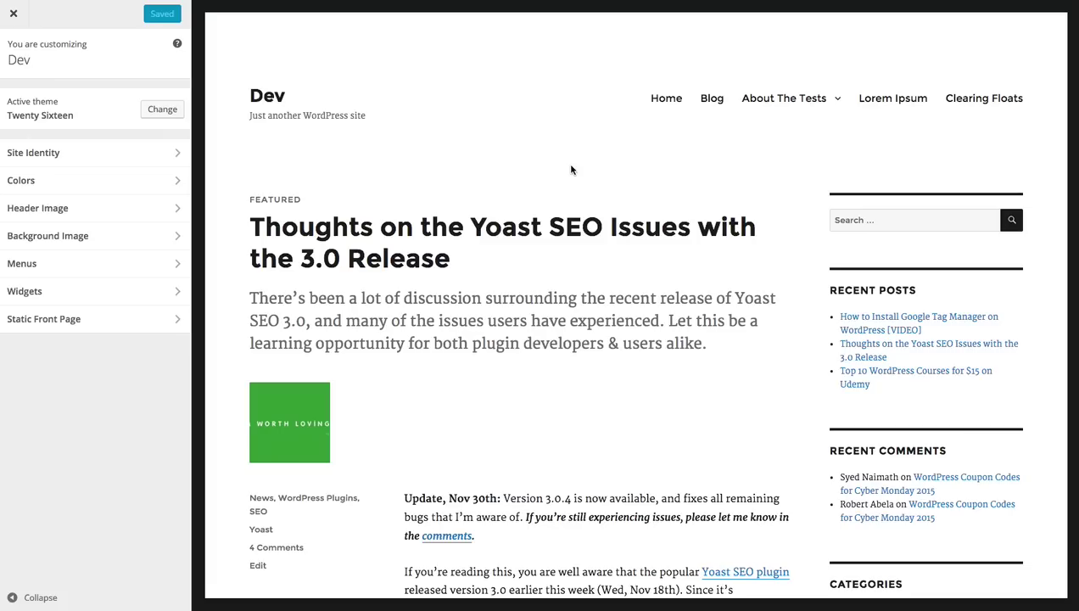
mouse_move(763, 109)
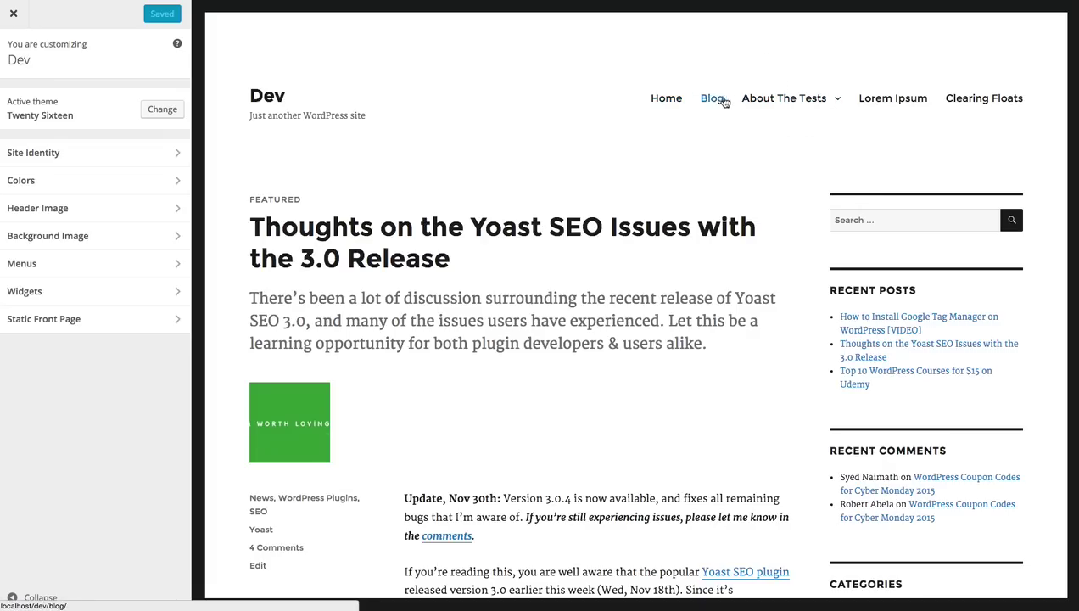
mouse_move(774, 100)
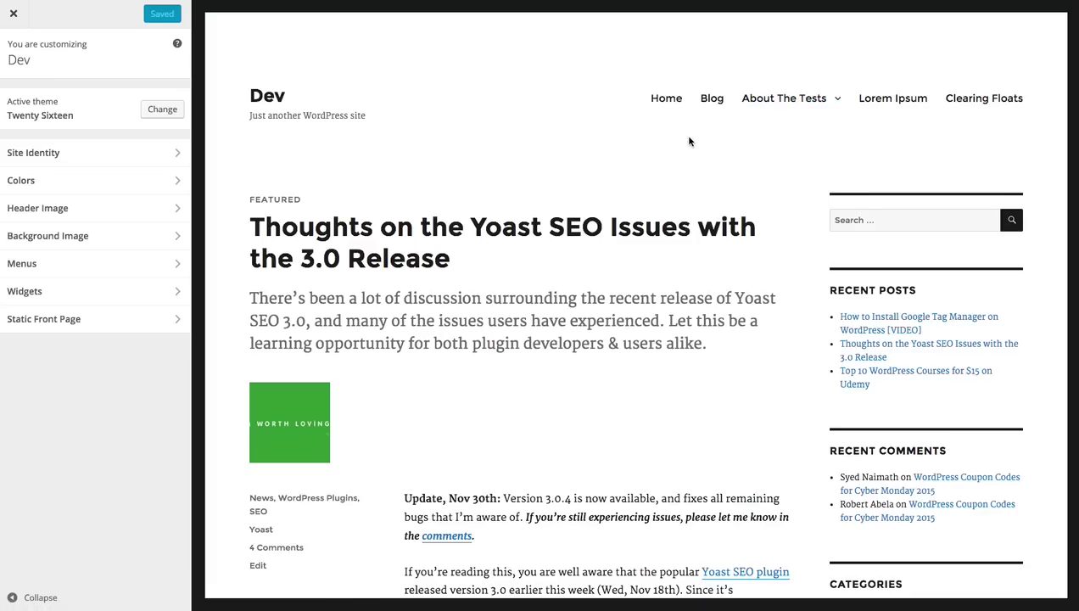
Step: Narrow the site preview to mobile width and expand the mobile menu with its About The Tests submenu
drag(1067, 148, 495, 142)
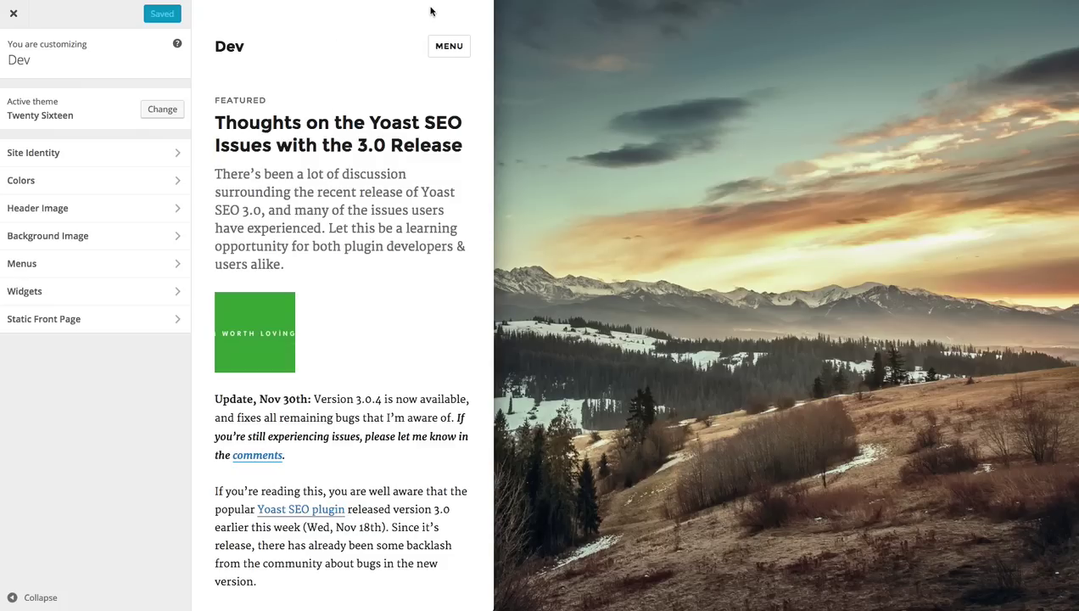
click(448, 47)
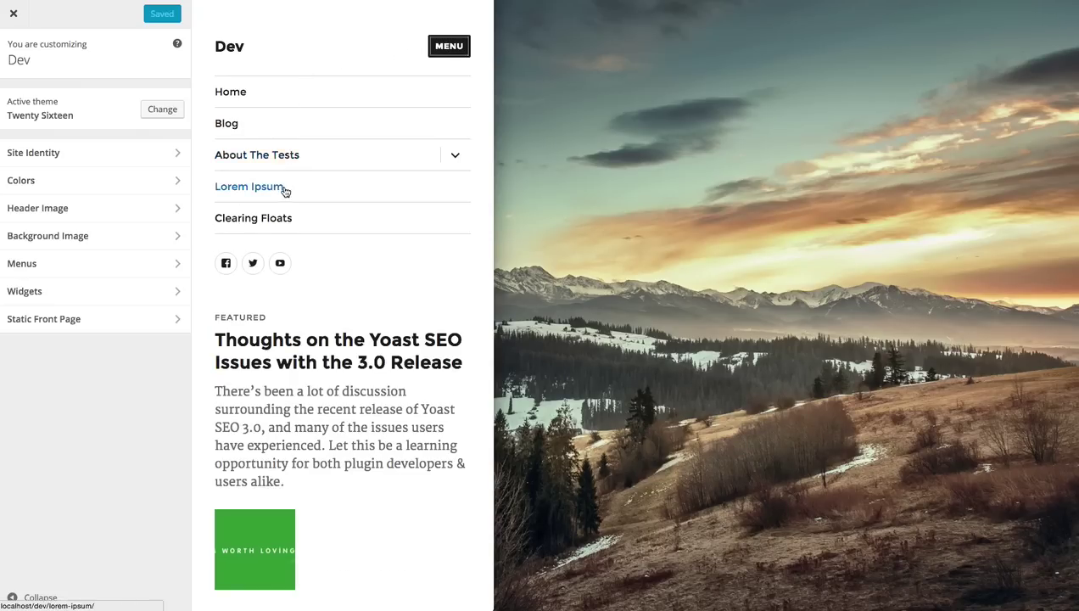
click(455, 156)
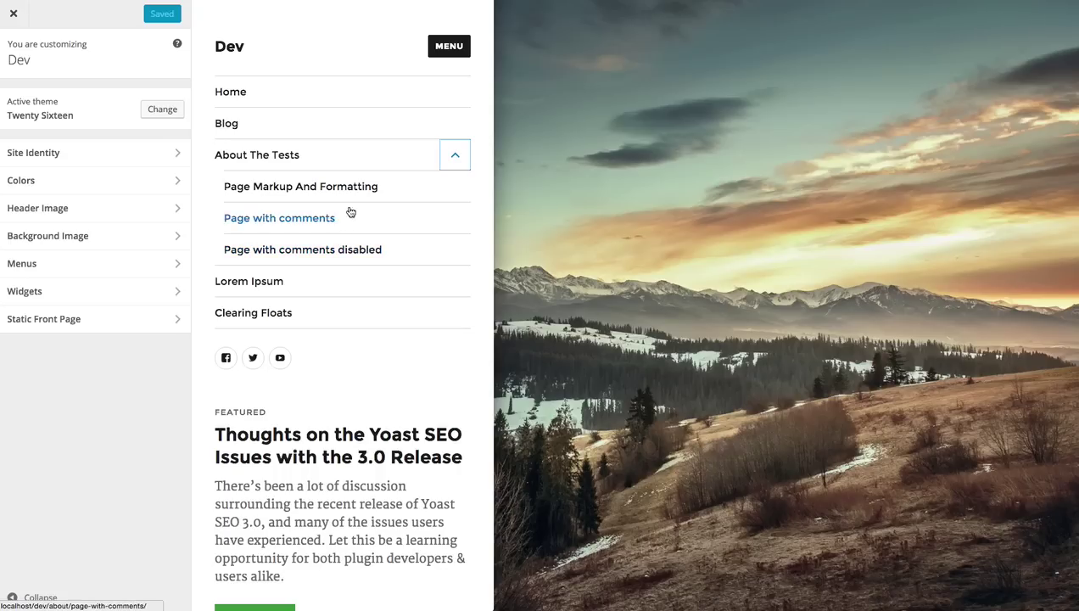
Step: Collapse the submenu and the mobile menu, and restore the preview to full desktop width
click(456, 158)
click(448, 45)
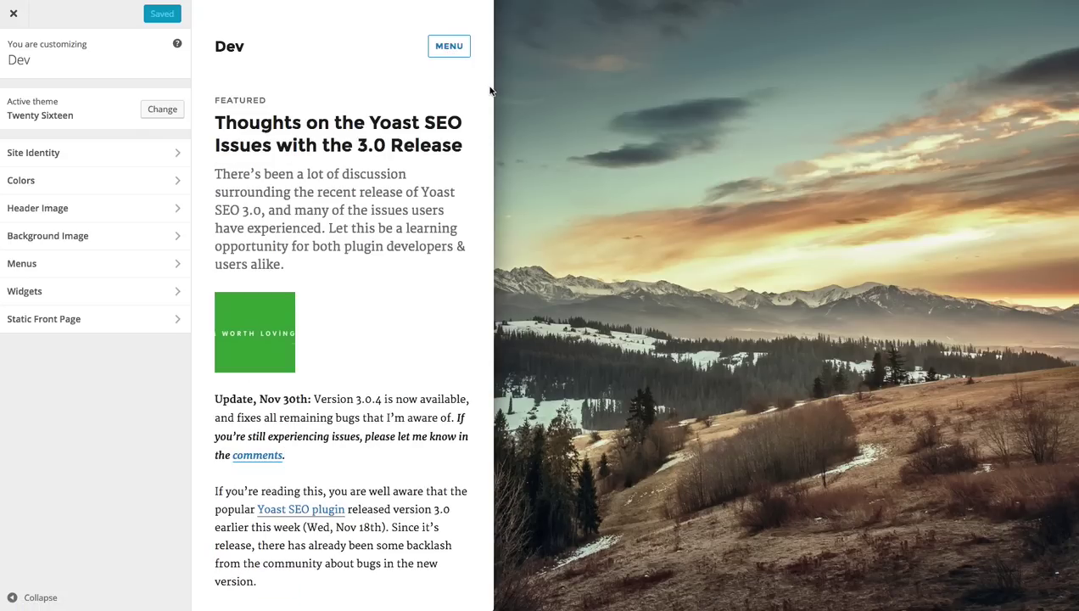
drag(489, 88, 1076, 119)
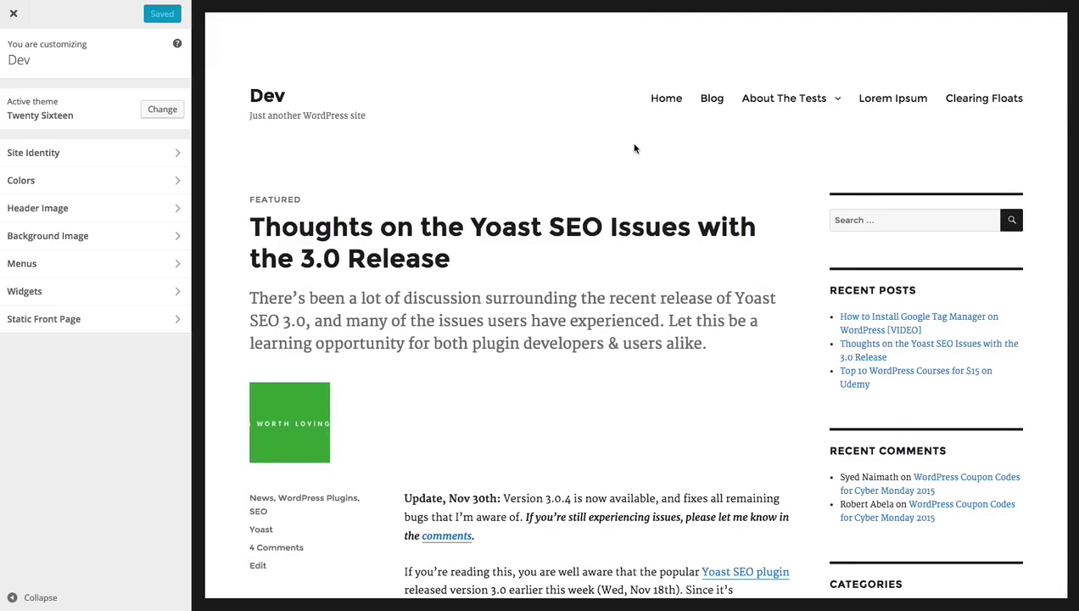
Step: Examine the Yoast SEO post's Featured label, title, excerpt, thumbnail and opening paragraph on the home page
key(End)
drag(253, 199, 302, 200)
click(305, 200)
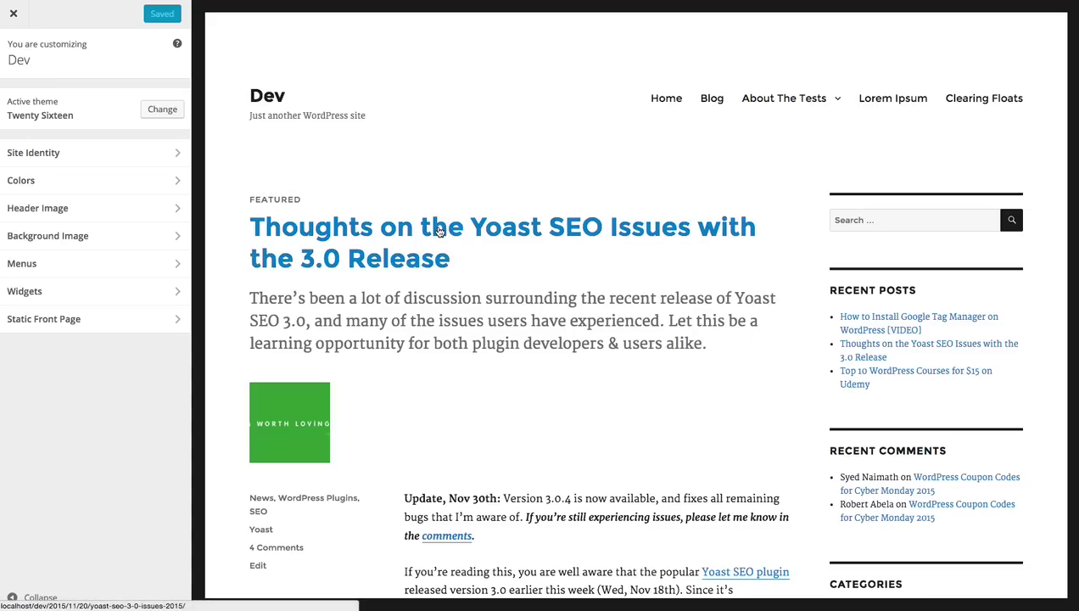
scroll(439, 231, down, 2)
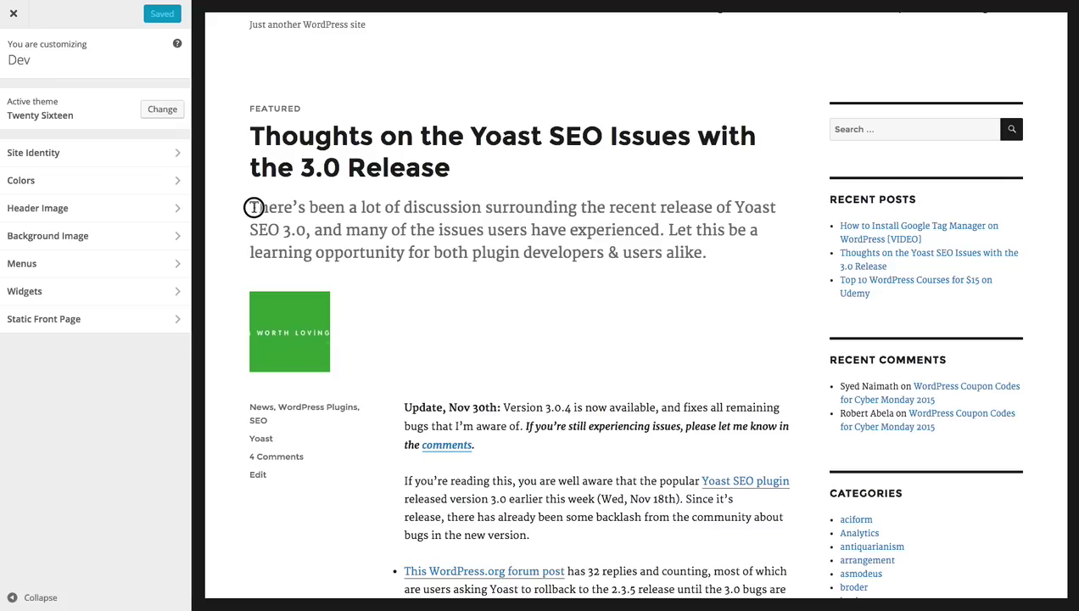
drag(252, 209, 714, 255)
click(713, 255)
drag(404, 408, 507, 425)
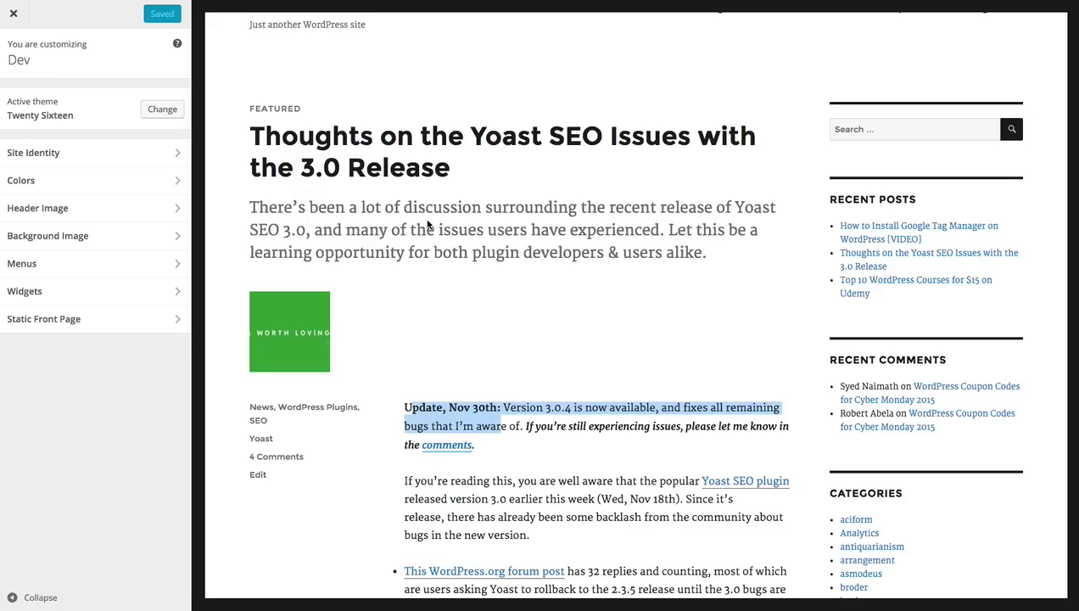
scroll(428, 225, down, 1)
click(472, 222)
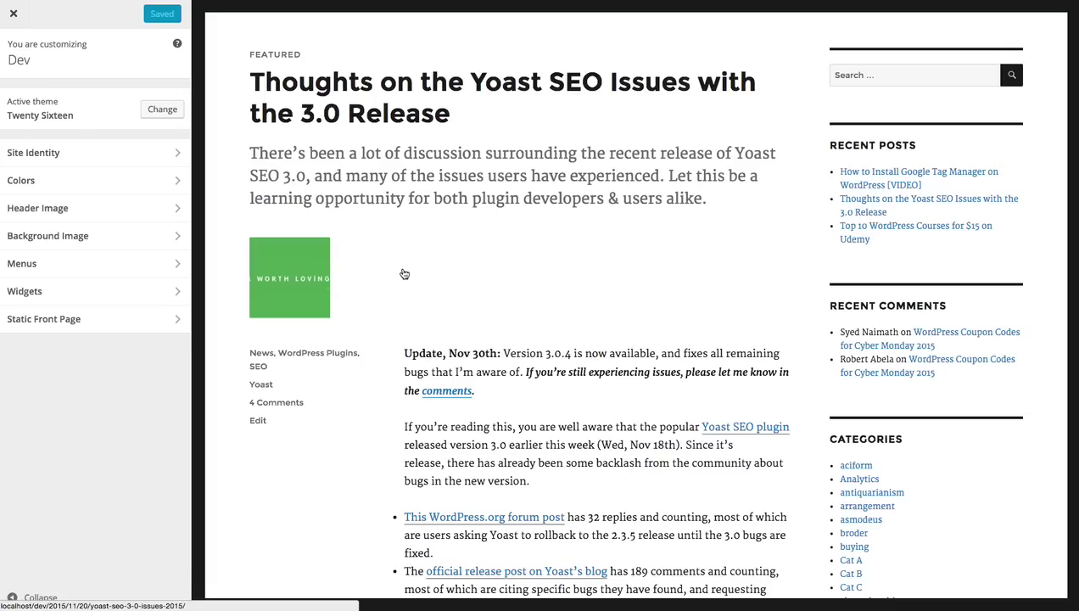
Step: Examine the featured post's body text, bullet lists and section headings, from the opening update through the Version 3.0.2 section
scroll(405, 274, down, 1)
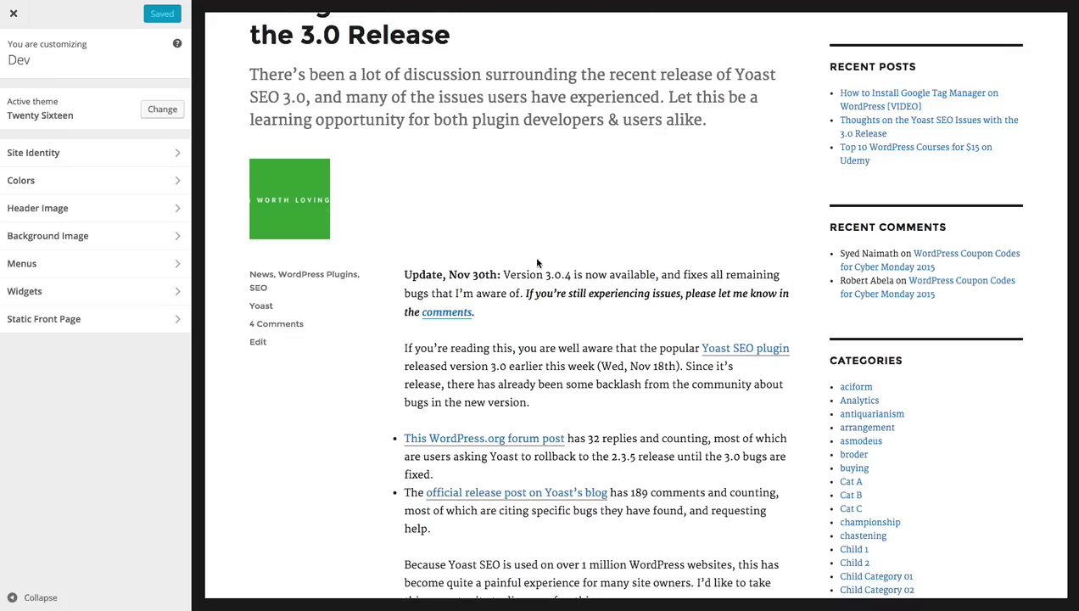
scroll(574, 254, down, 1)
drag(456, 209, 532, 331)
click(532, 331)
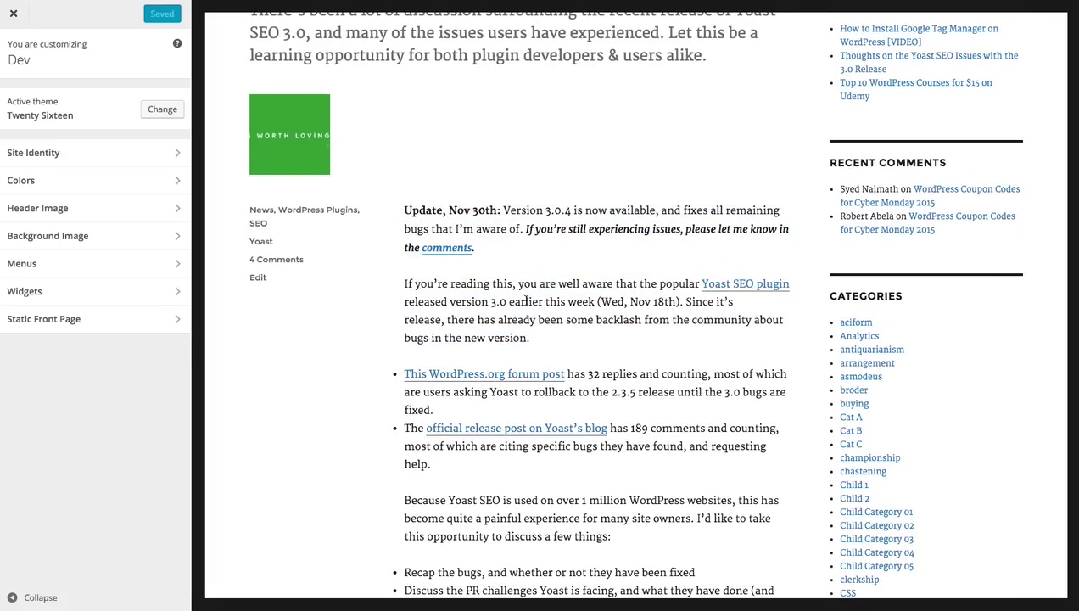
scroll(526, 300, down, 6)
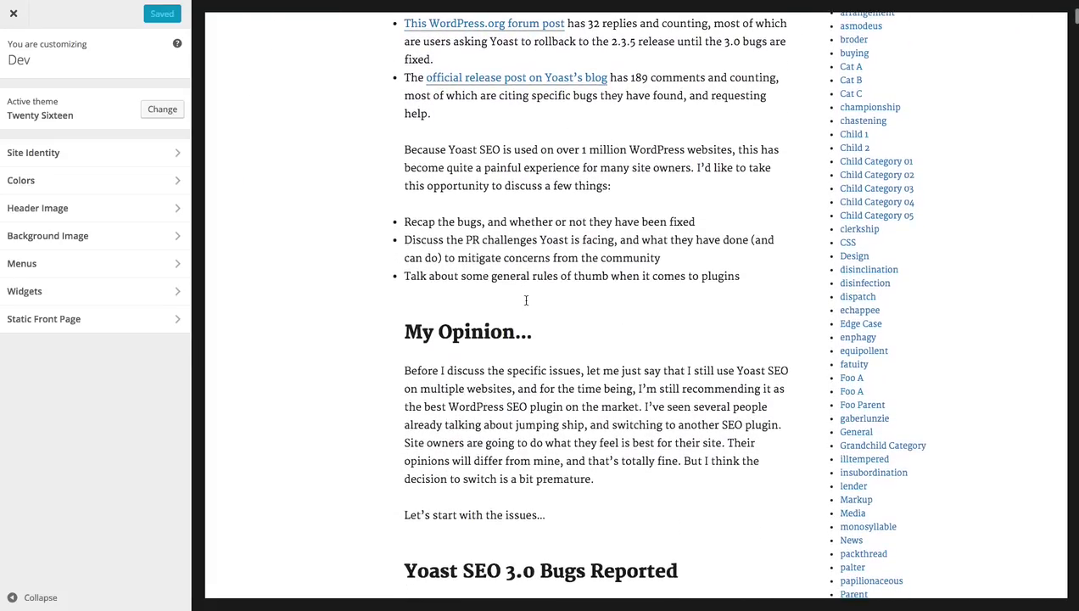
drag(405, 266, 540, 266)
click(540, 267)
scroll(480, 269, down, 4)
drag(405, 323, 518, 322)
scroll(519, 323, down, 5)
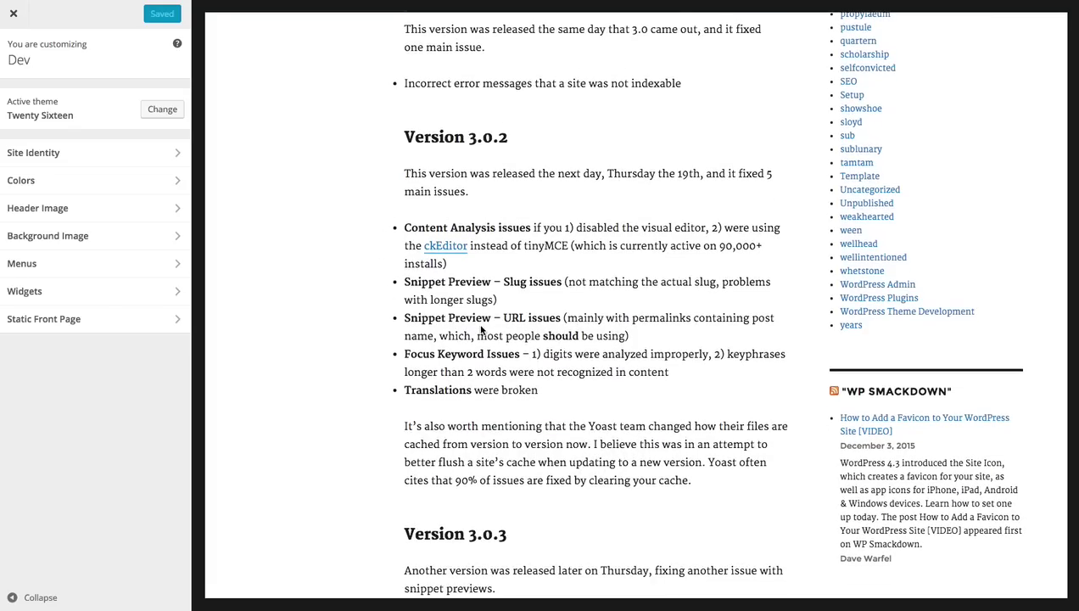
Step: Review the rest of the Yoast SEO post's text, blockquote and headings, through to the next featured post
scroll(480, 331, down, 1)
scroll(480, 331, down, 9)
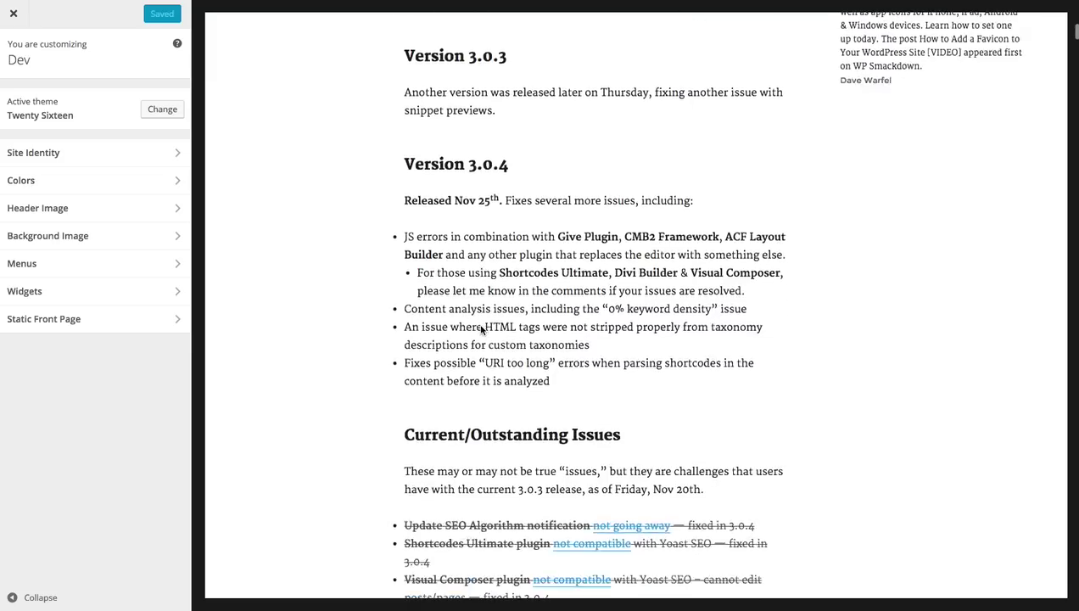
scroll(480, 331, down, 5)
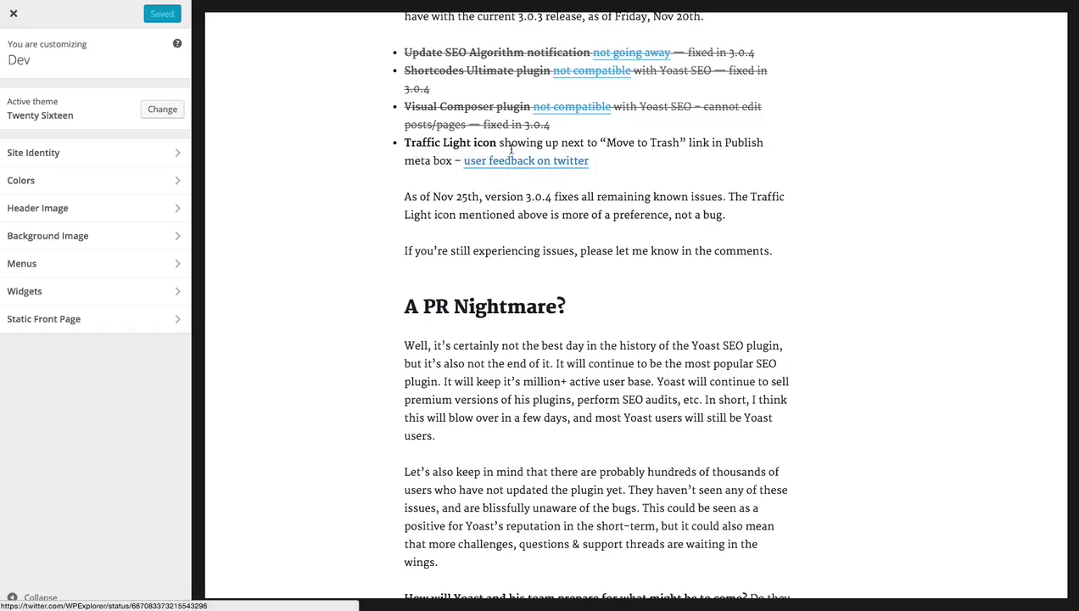
scroll(489, 269, down, 7)
scroll(489, 268, down, 20)
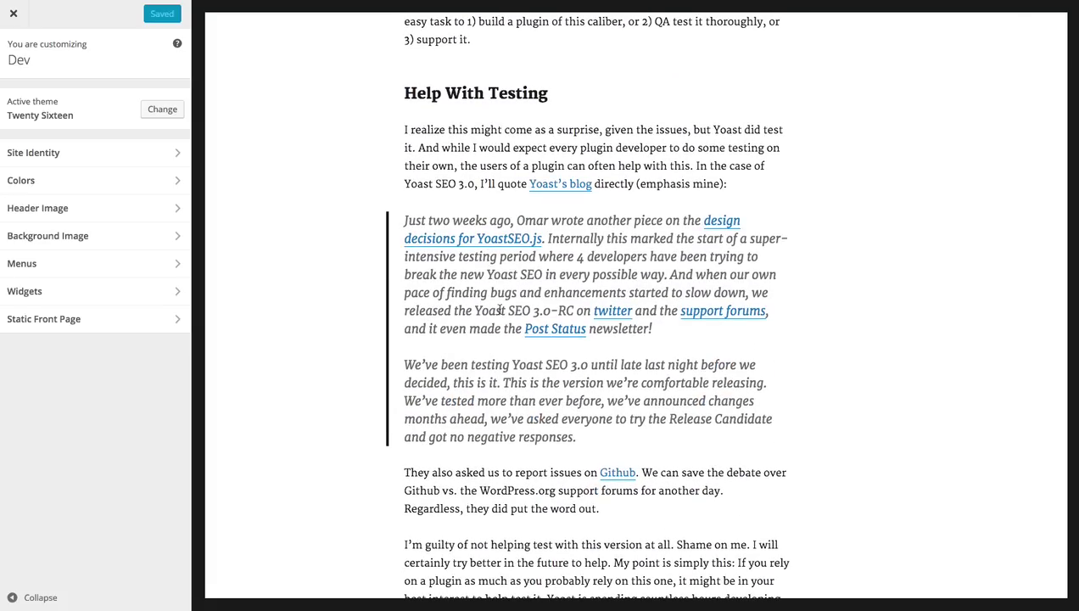
scroll(466, 355, down, 20)
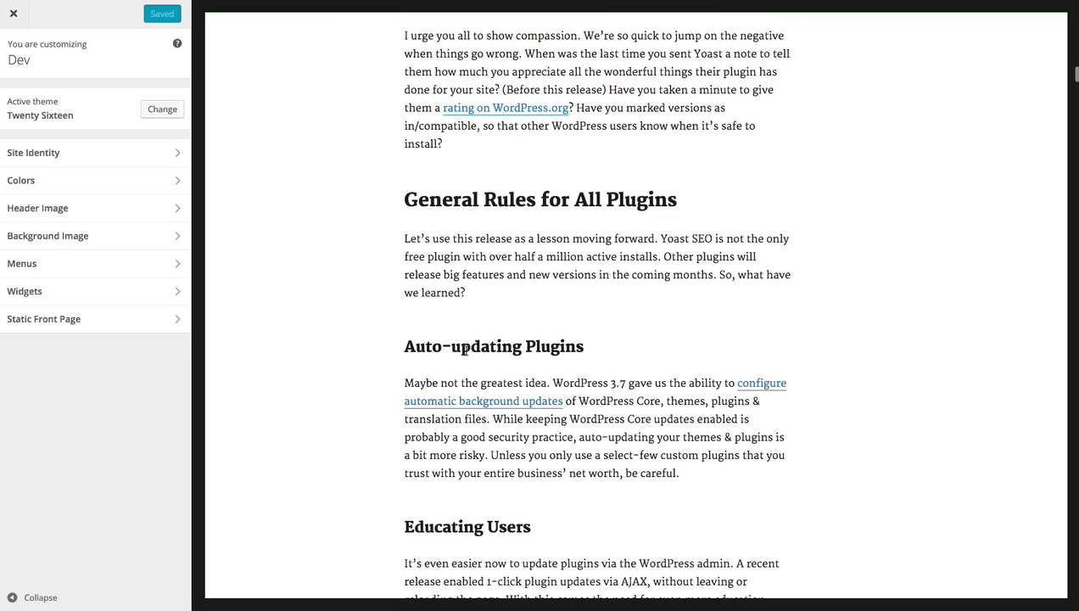
drag(419, 380, 520, 392)
click(521, 391)
scroll(463, 374, down, 5)
scroll(462, 376, down, 6)
scroll(462, 375, up, 2)
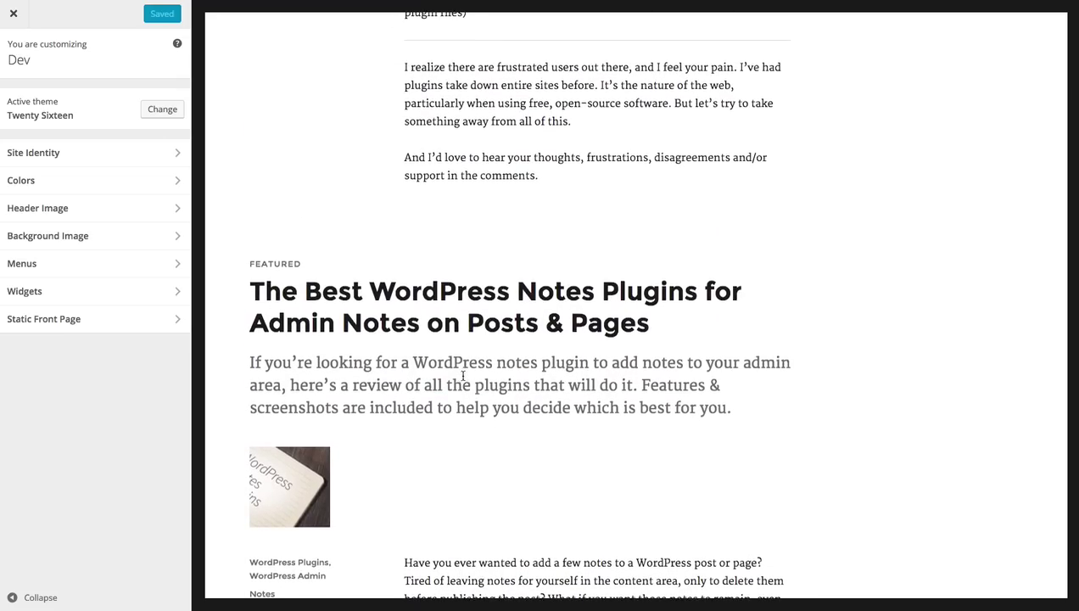
Step: Open the single post page "Thoughts on the Yoast SEO Issues with the 3.0 Release" and go to its comments section
click(401, 259)
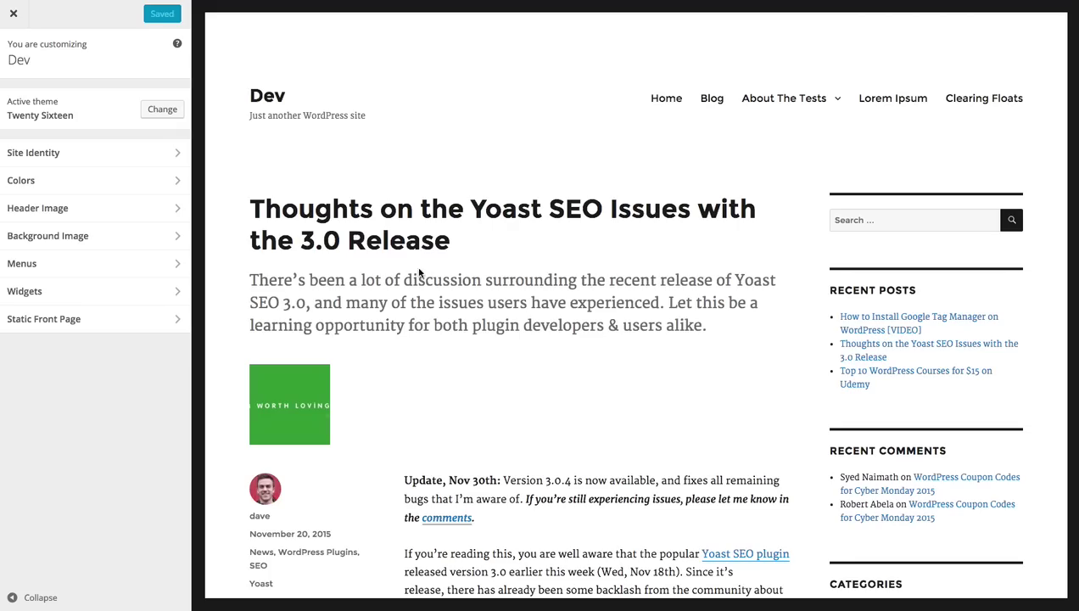
scroll(447, 282, down, 20)
scroll(447, 283, up, 4)
scroll(447, 283, up, 15)
scroll(446, 282, up, 3)
scroll(367, 309, down, 2)
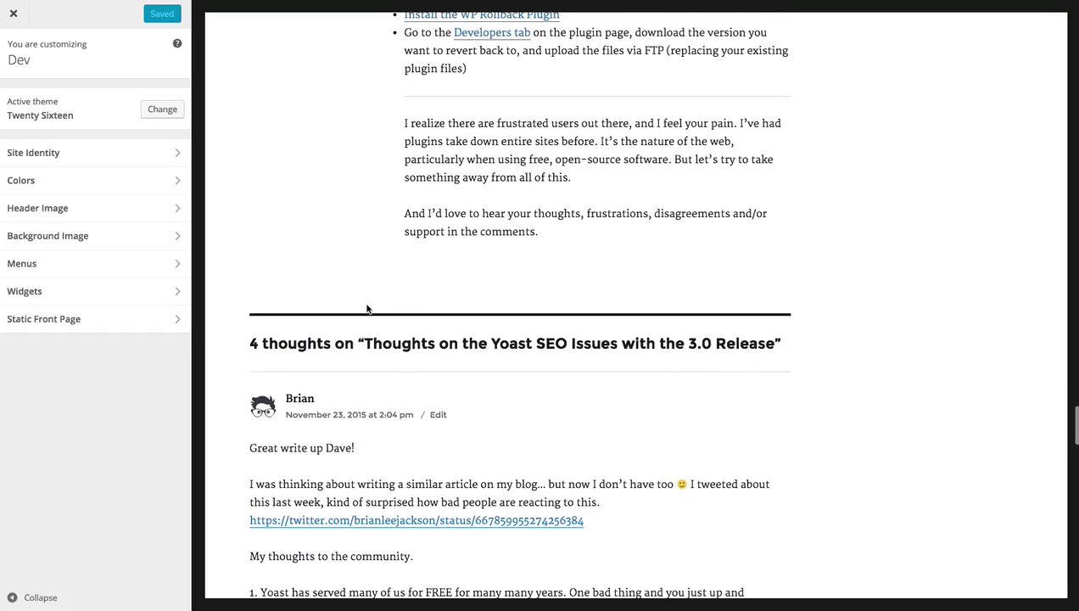
scroll(366, 308, down, 3)
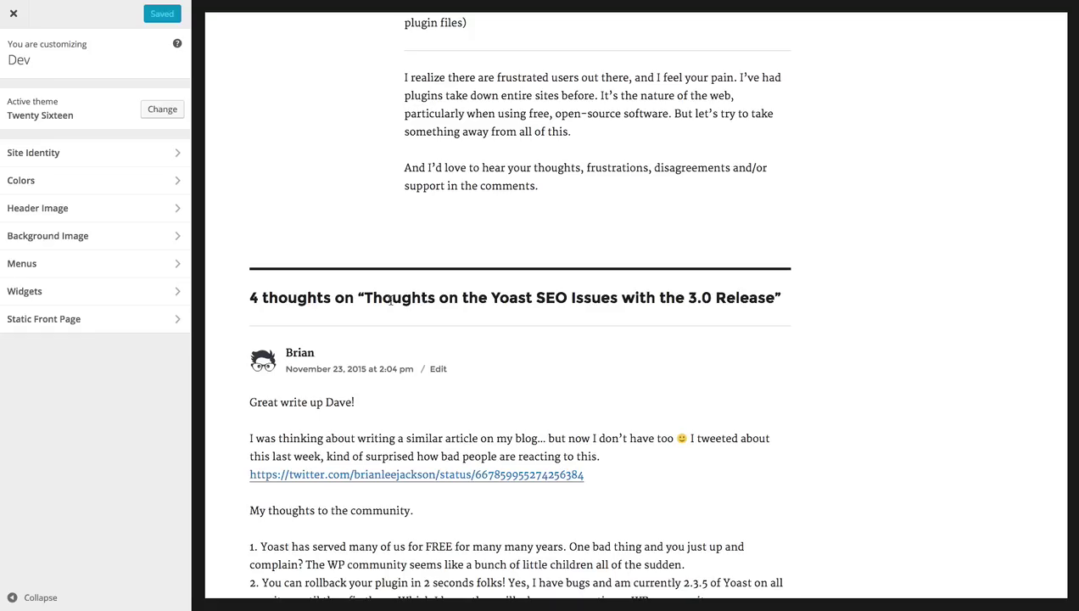
Step: Examine the comments section's heading, the commenter details, the reply links and the indented author replies
drag(363, 297, 771, 298)
click(774, 303)
scroll(382, 297, down, 2)
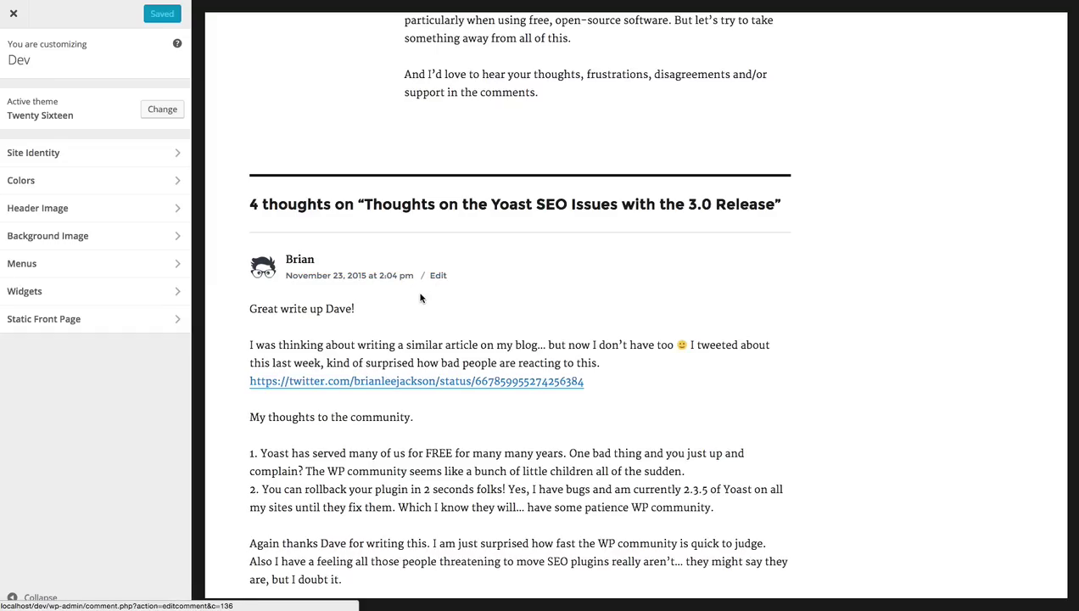
scroll(415, 294, down, 3)
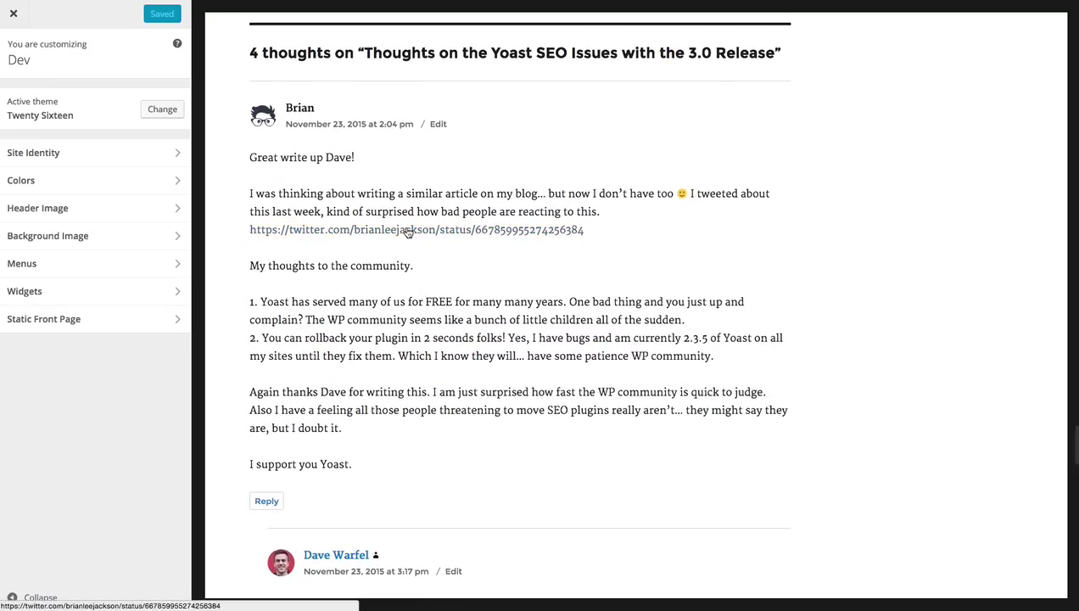
scroll(427, 190, down, 4)
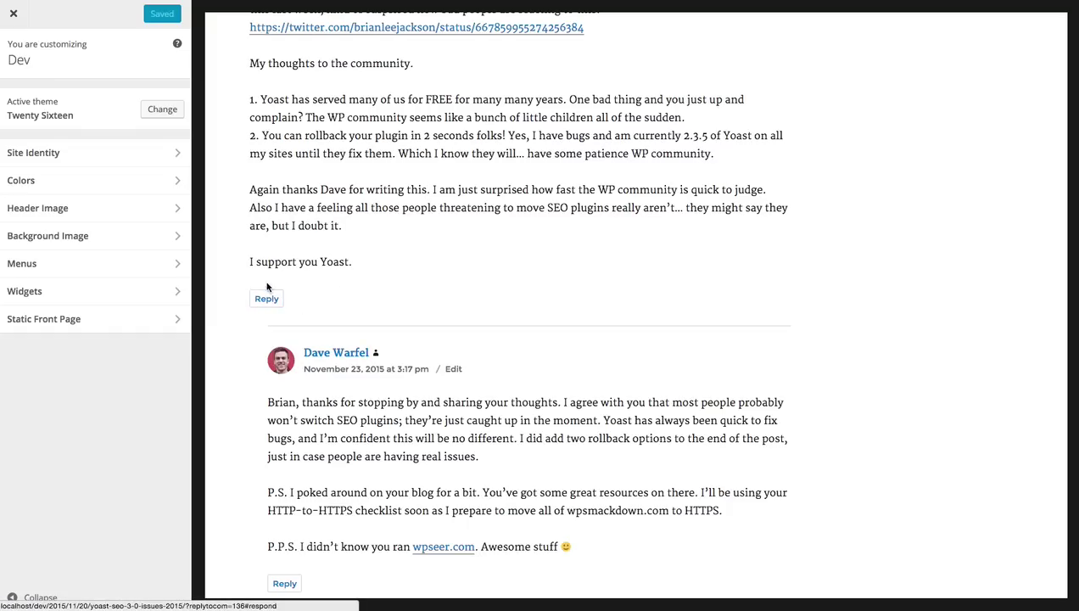
scroll(356, 255, down, 1)
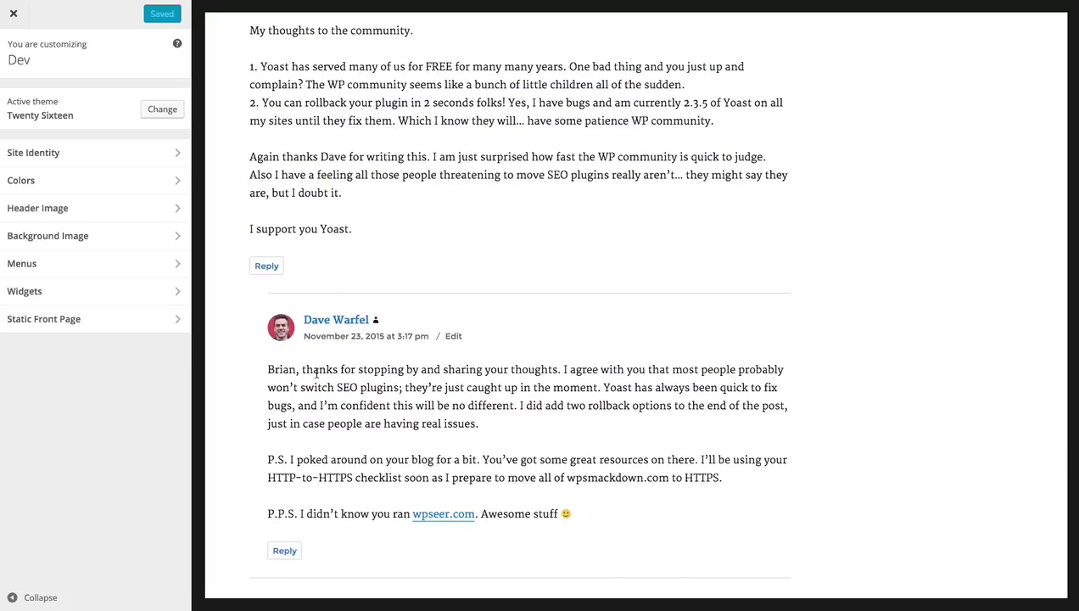
scroll(418, 278, down, 2)
scroll(418, 277, down, 1)
scroll(417, 272, down, 1)
scroll(416, 273, down, 9)
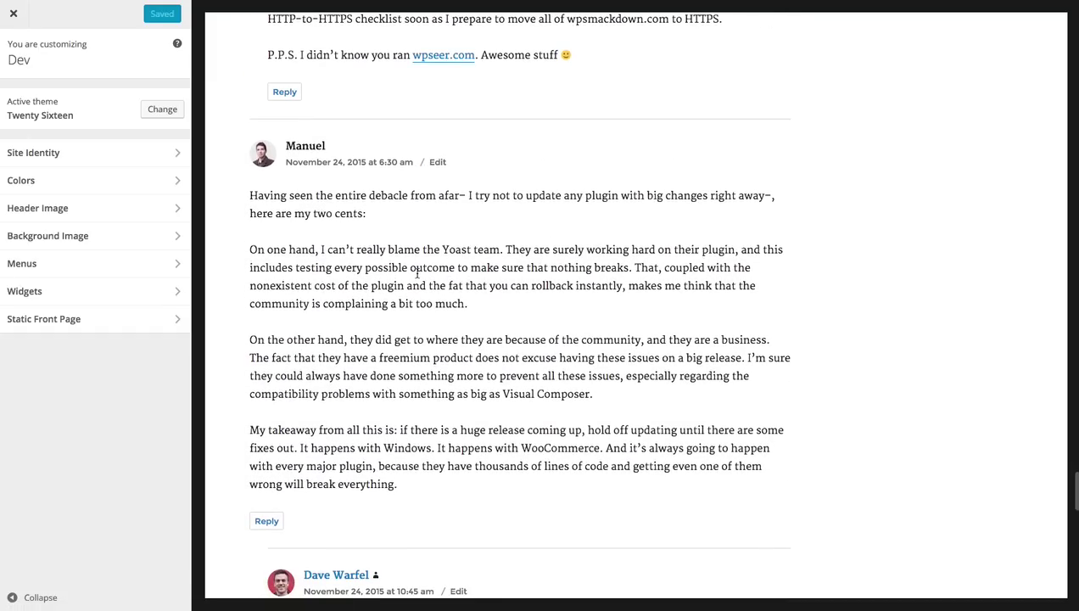
scroll(417, 272, down, 10)
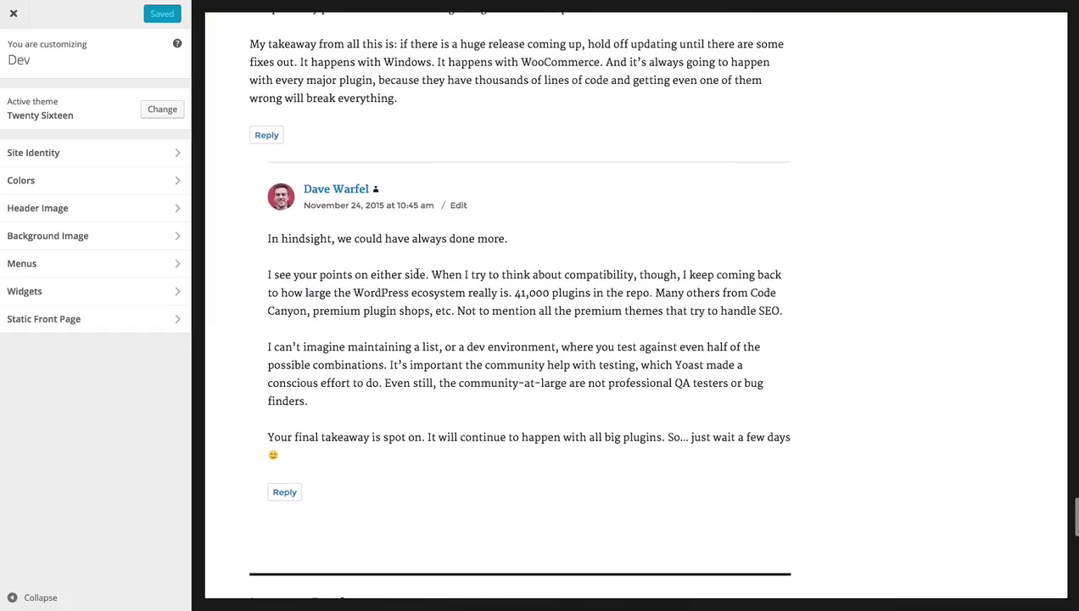
Step: Go to the Leave a Reply form below the comments and place the cursor in its comment field
scroll(417, 272, down, 8)
scroll(417, 272, down, 5)
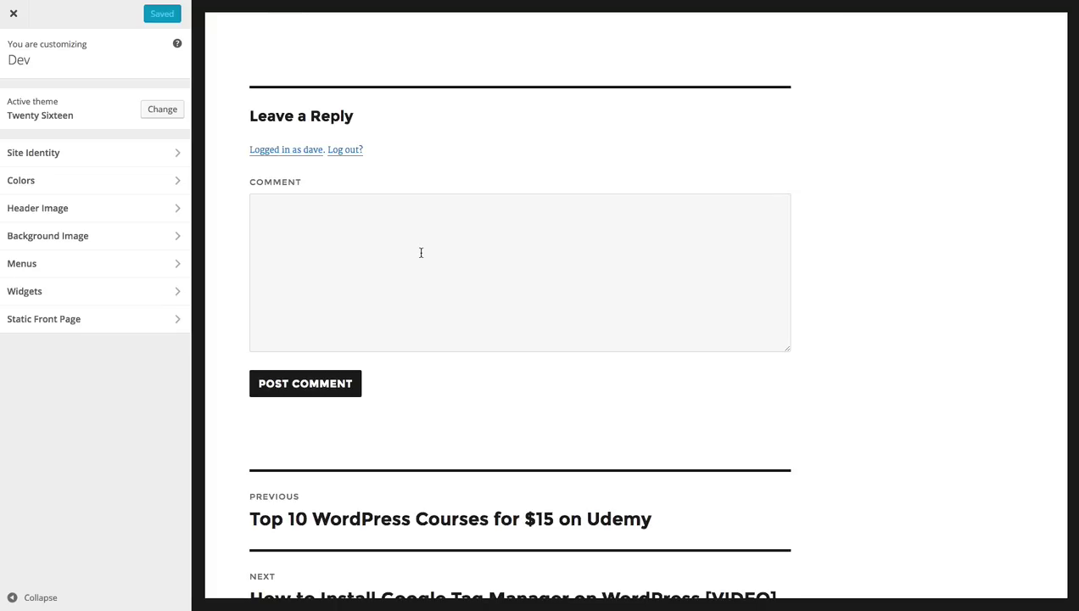
click(346, 251)
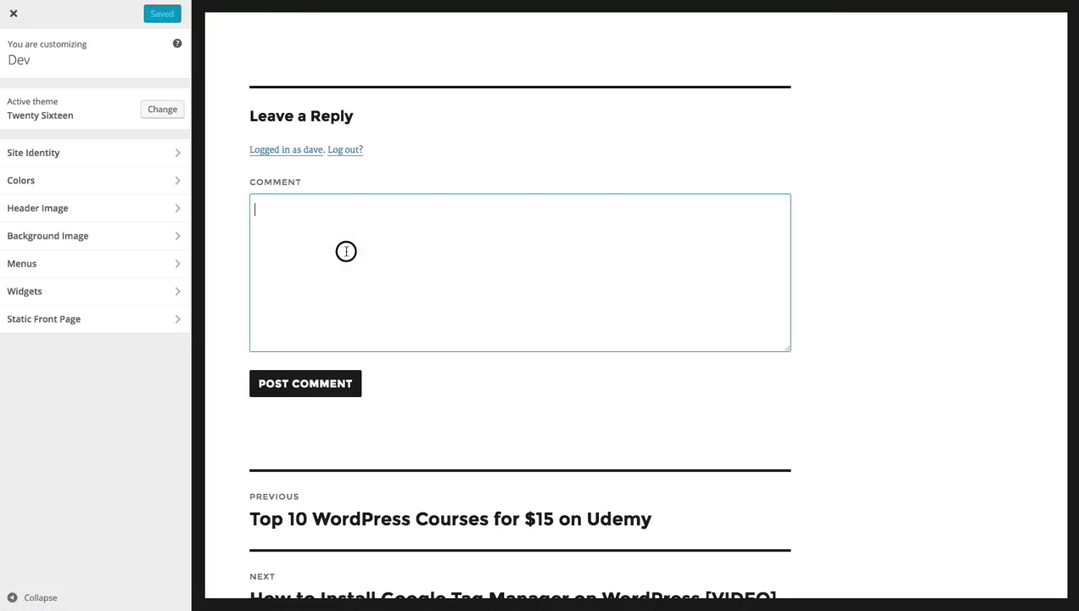
Step: Examine the previous and next post links, the calendar and Twitter widgets, and the footer below the comment form
click(419, 386)
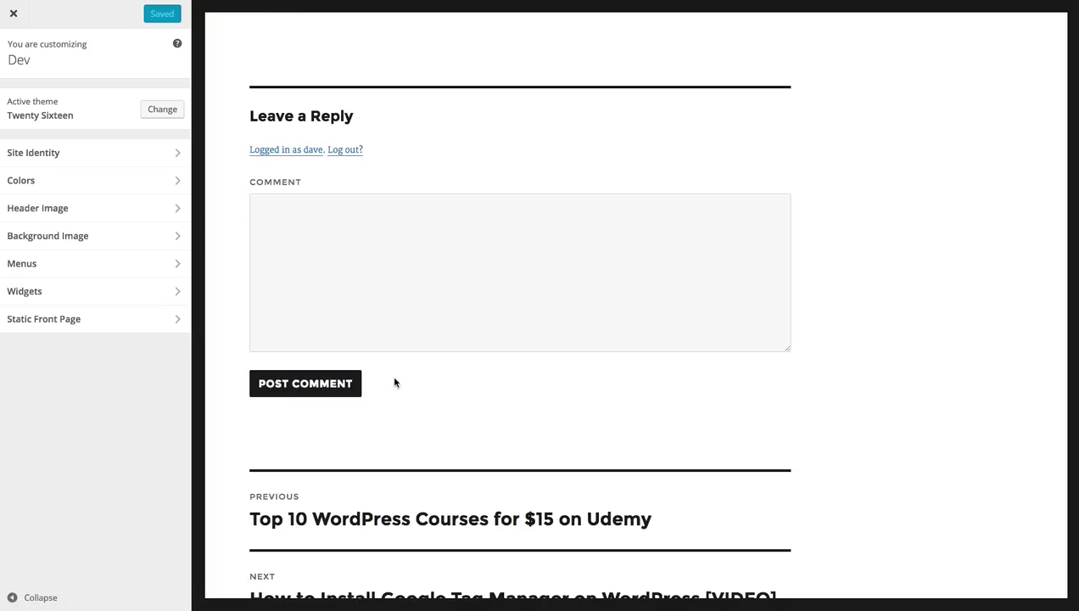
scroll(414, 382, down, 3)
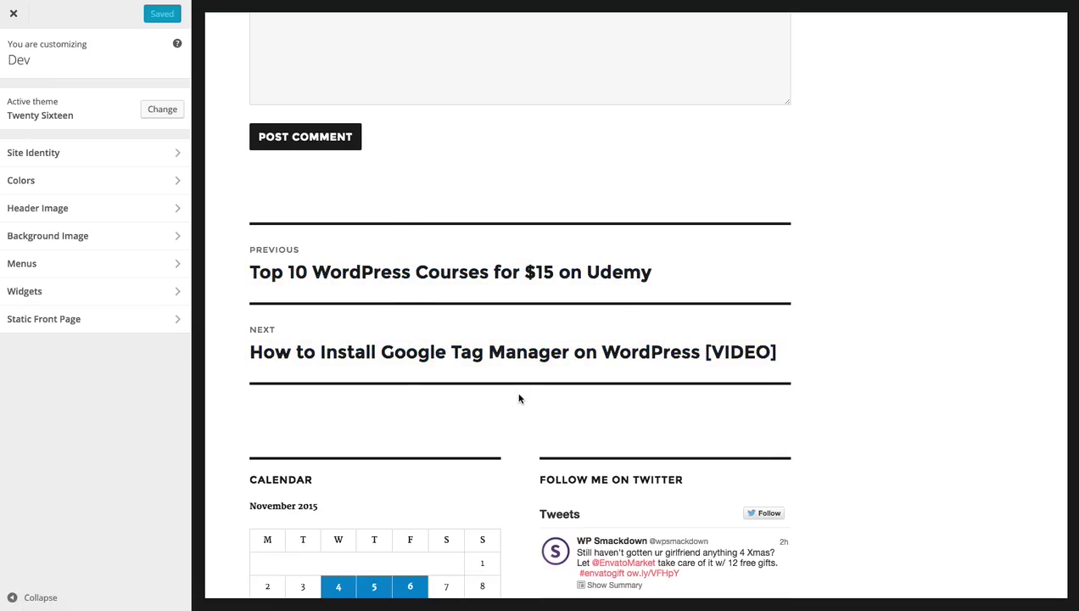
scroll(519, 398, down, 3)
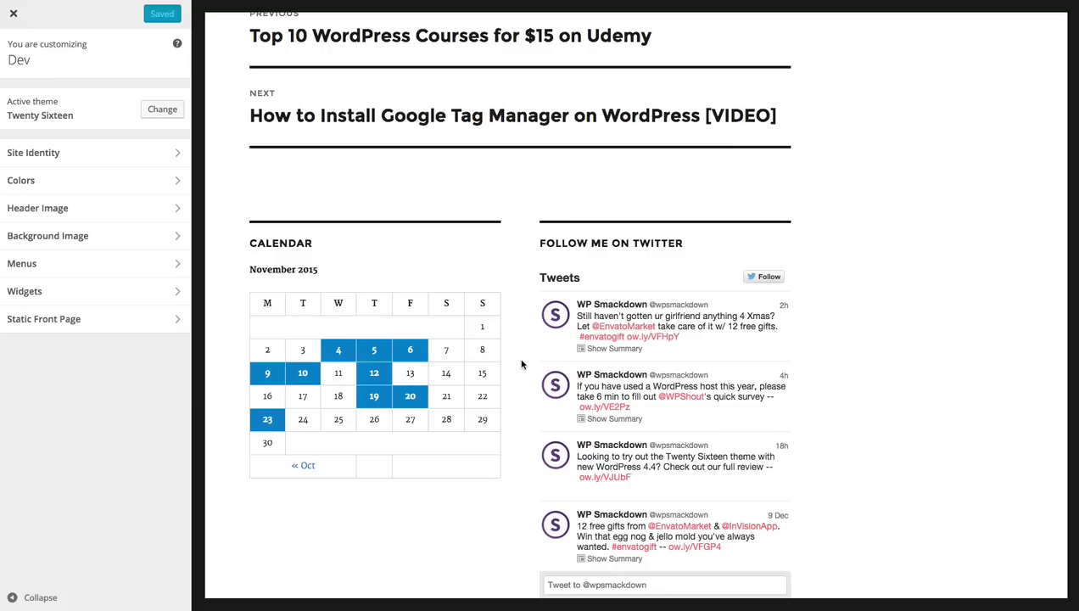
scroll(520, 365, down, 3)
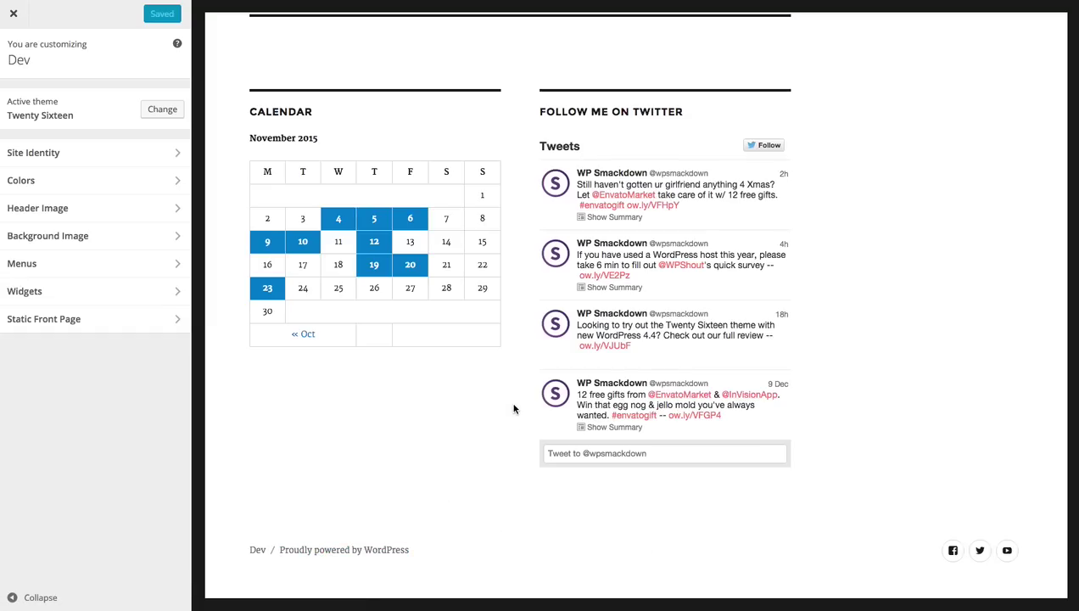
scroll(513, 406, up, 5)
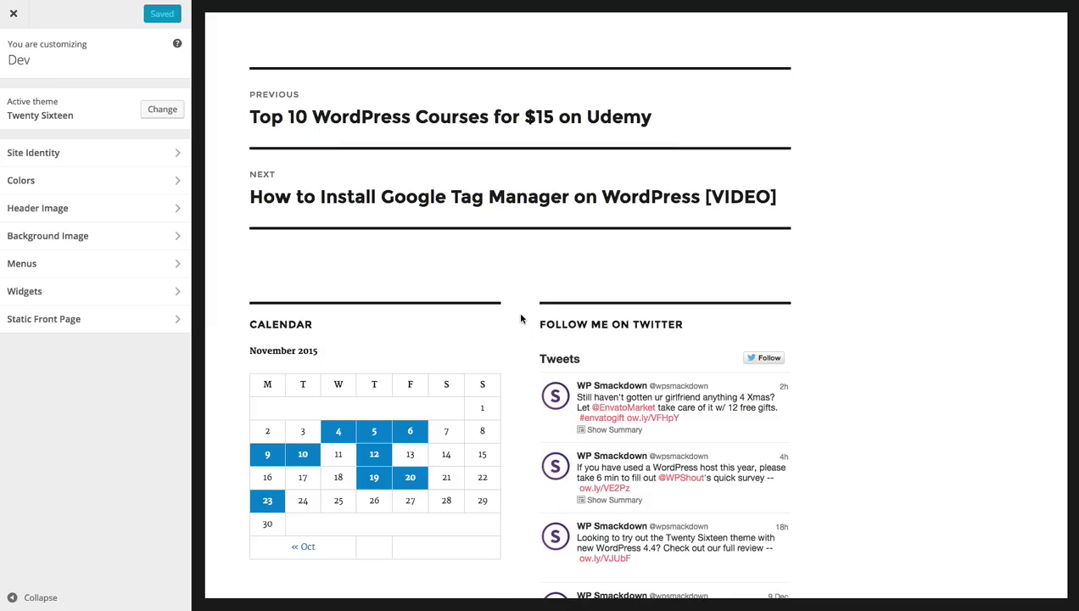
scroll(520, 315, down, 1)
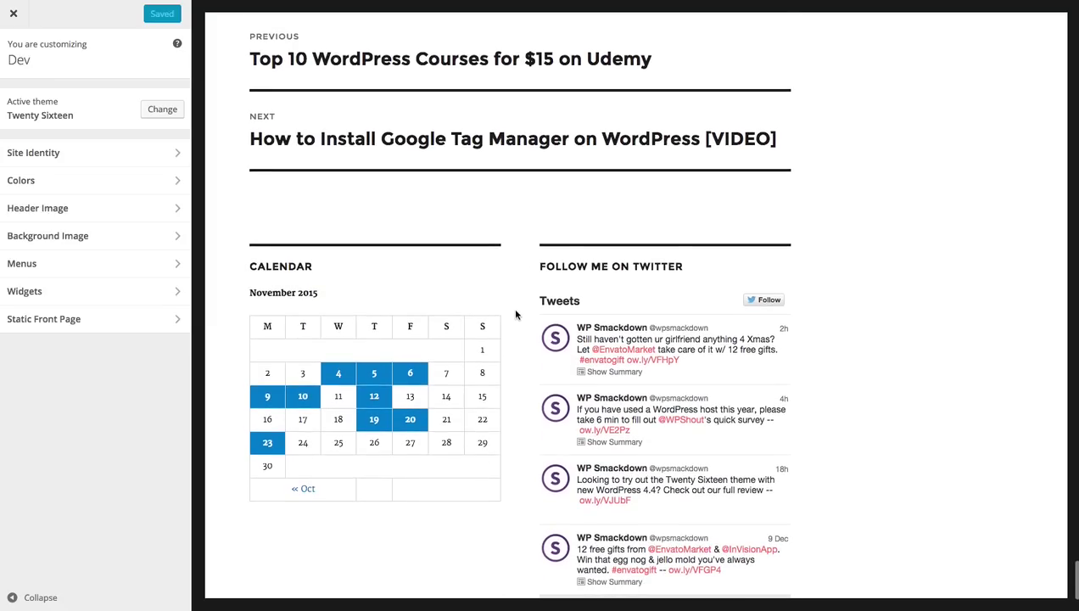
scroll(519, 286, down, 1)
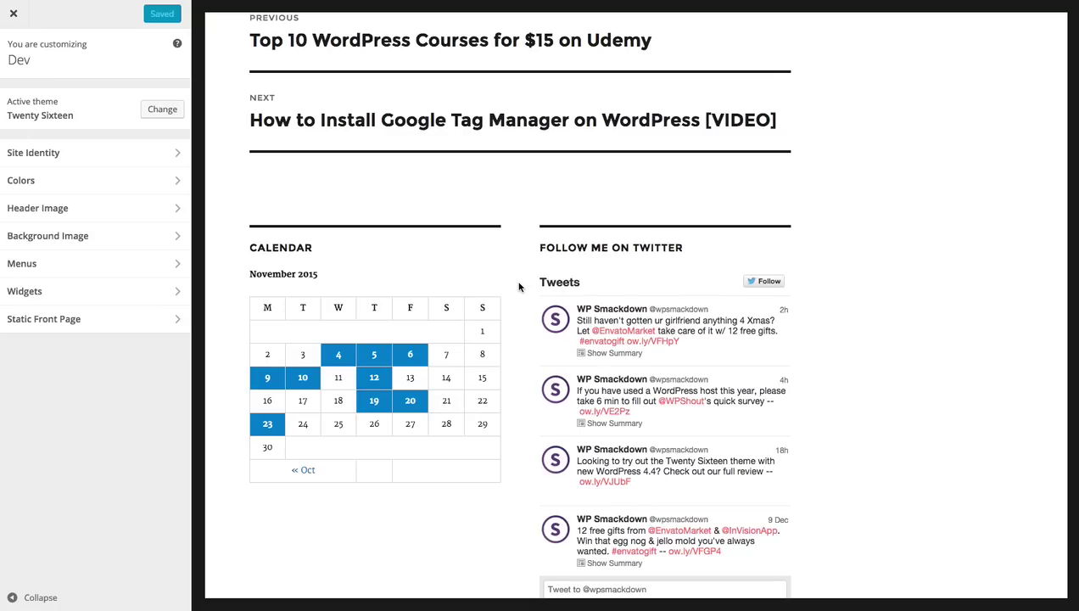
scroll(520, 286, down, 1)
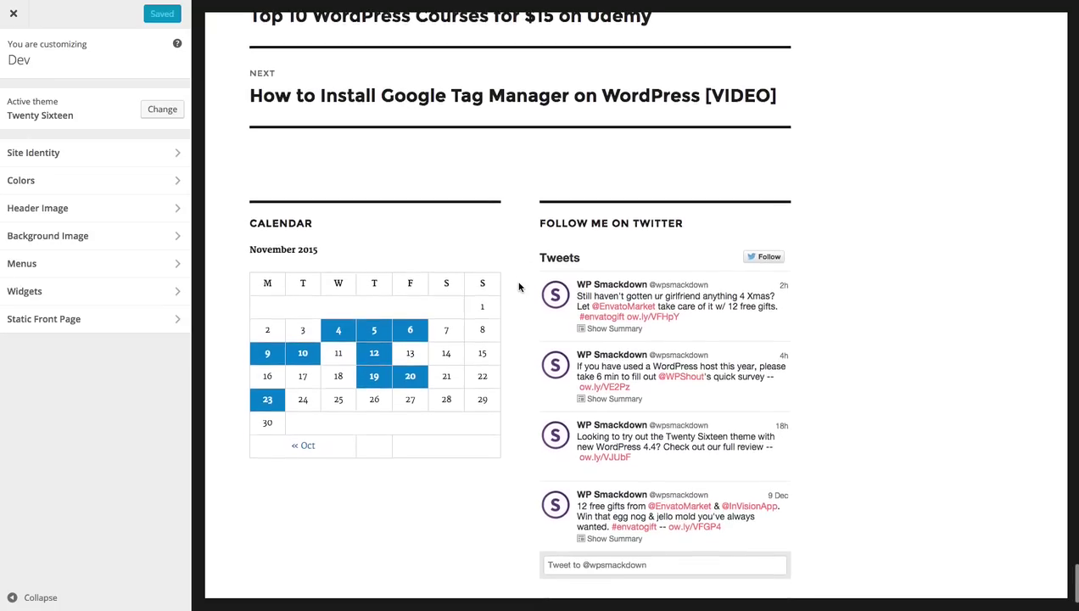
scroll(519, 286, down, 3)
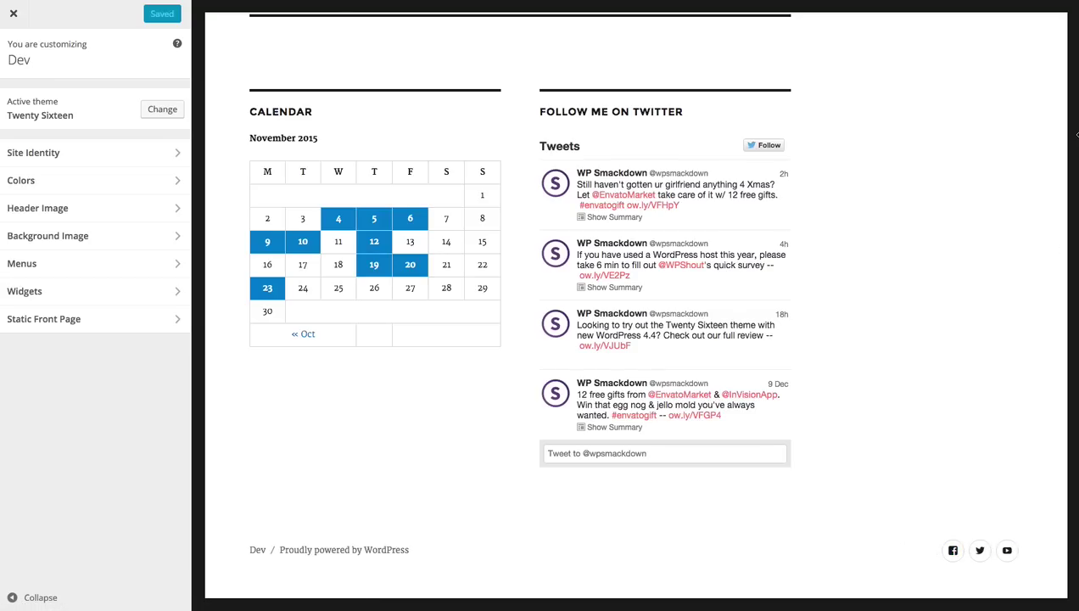
Step: Narrow the browser window to mobile width, and open and close the mobile menu at the start of the post
drag(1077, 134, 502, 131)
scroll(306, 221, up, 15)
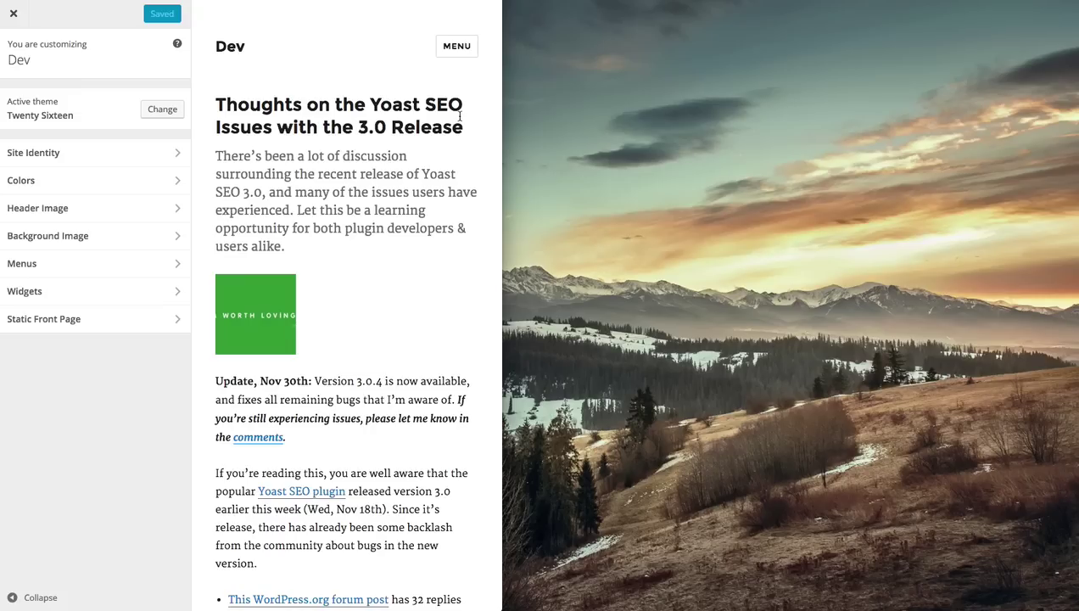
click(457, 48)
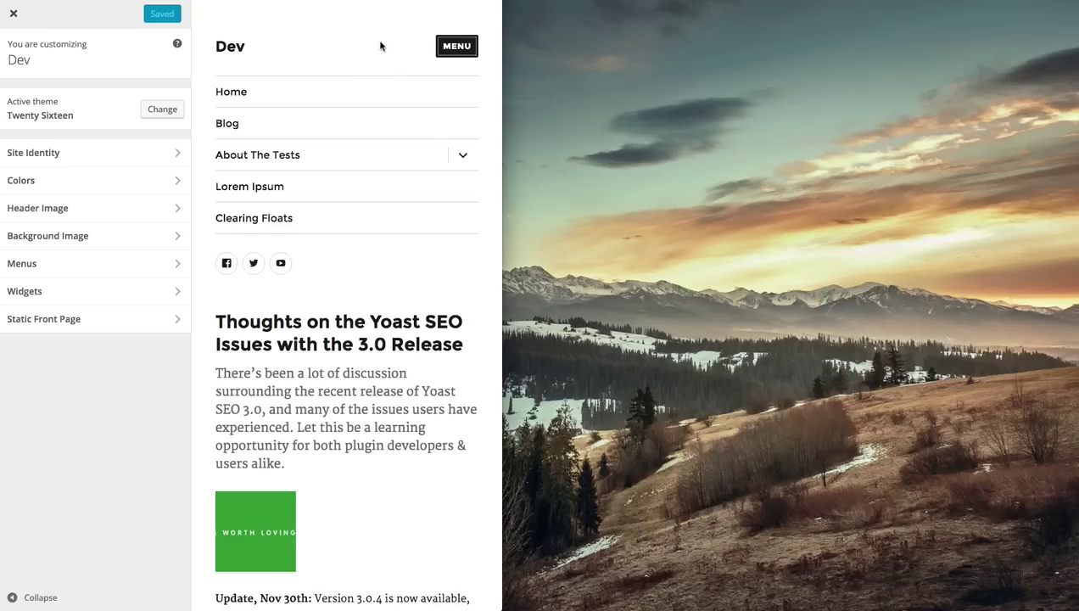
click(399, 28)
click(454, 49)
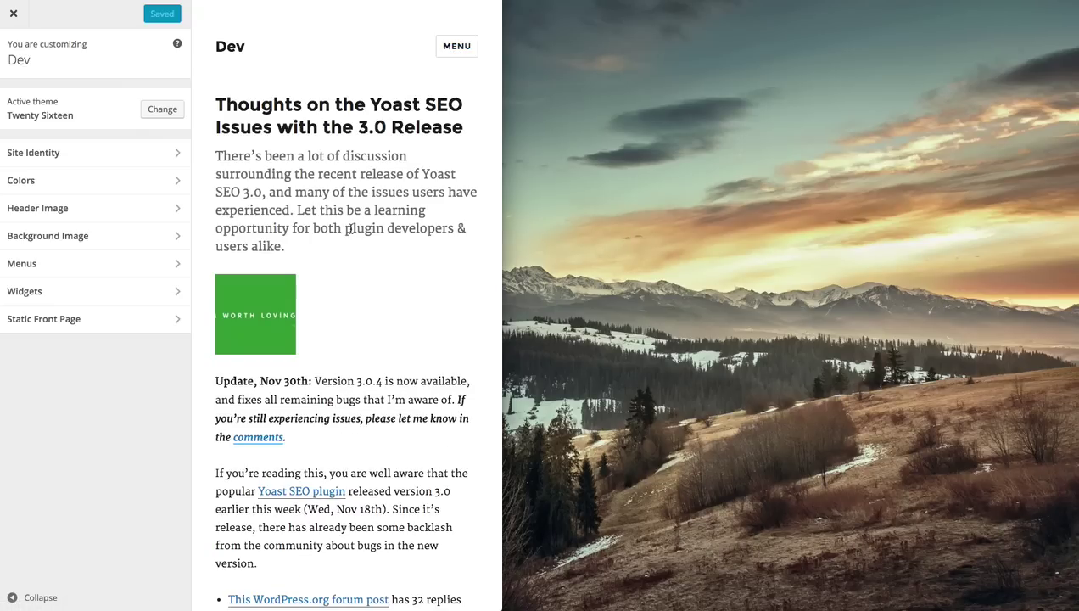
Step: Review the Yoast SEO post's headings, lists and blockquote at mobile width, through to the comments heading
scroll(341, 195, down, 2)
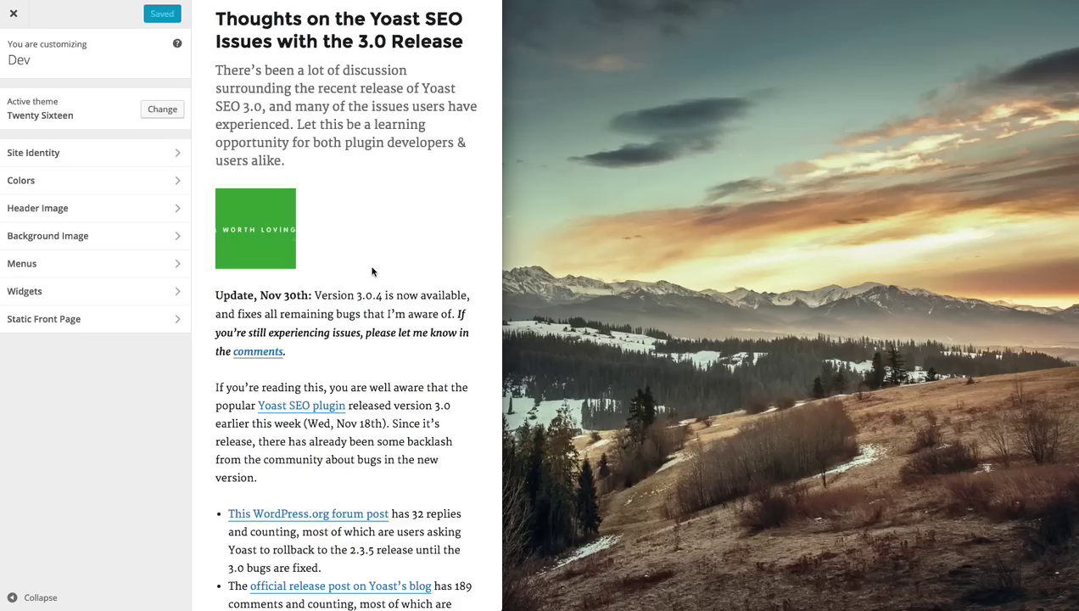
scroll(396, 253, down, 10)
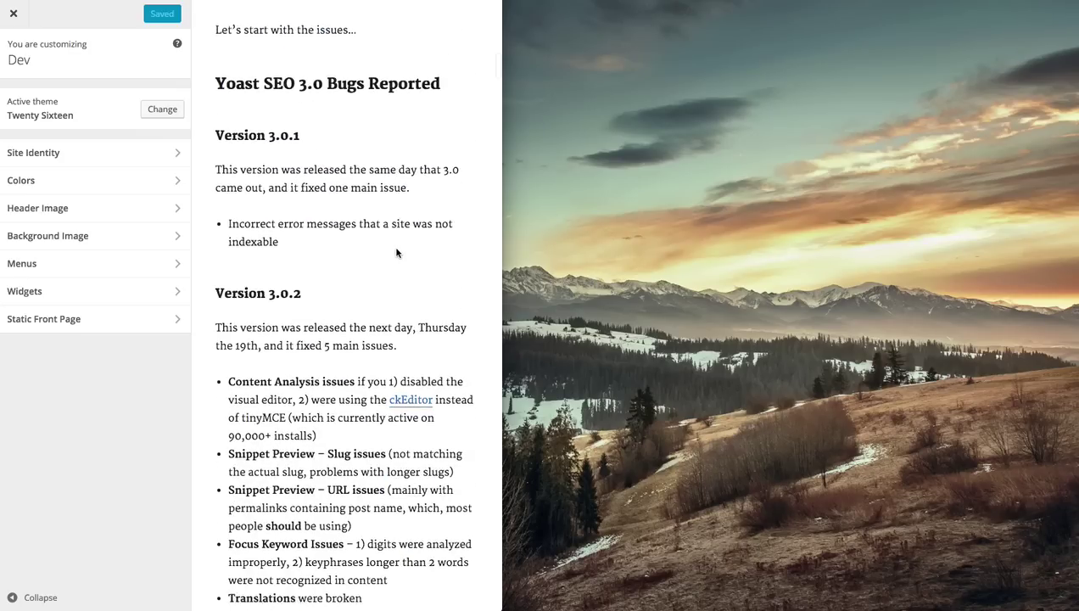
scroll(396, 253, down, 15)
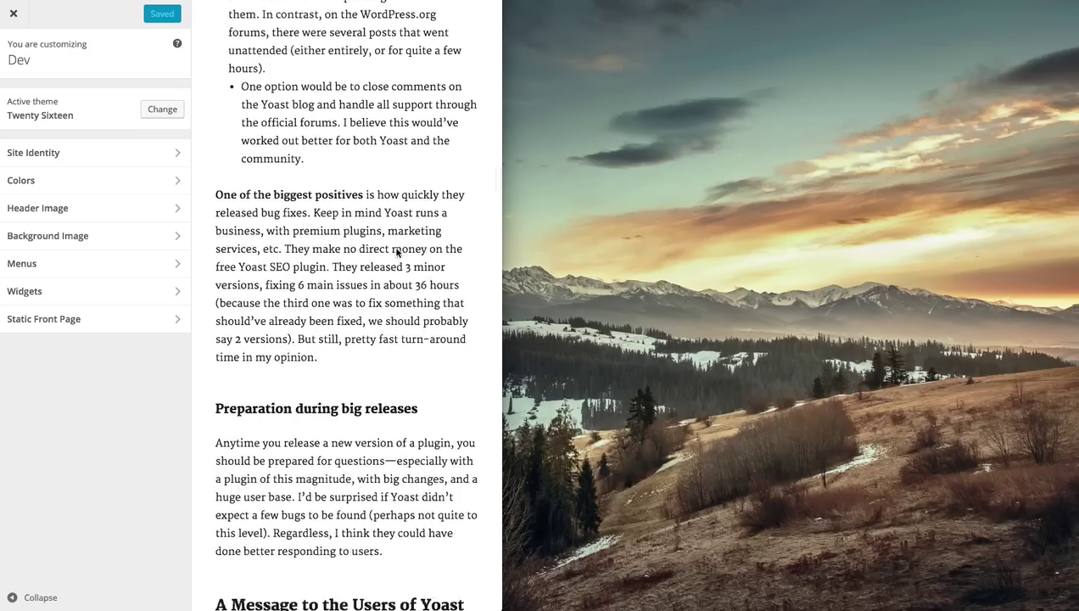
scroll(396, 253, down, 15)
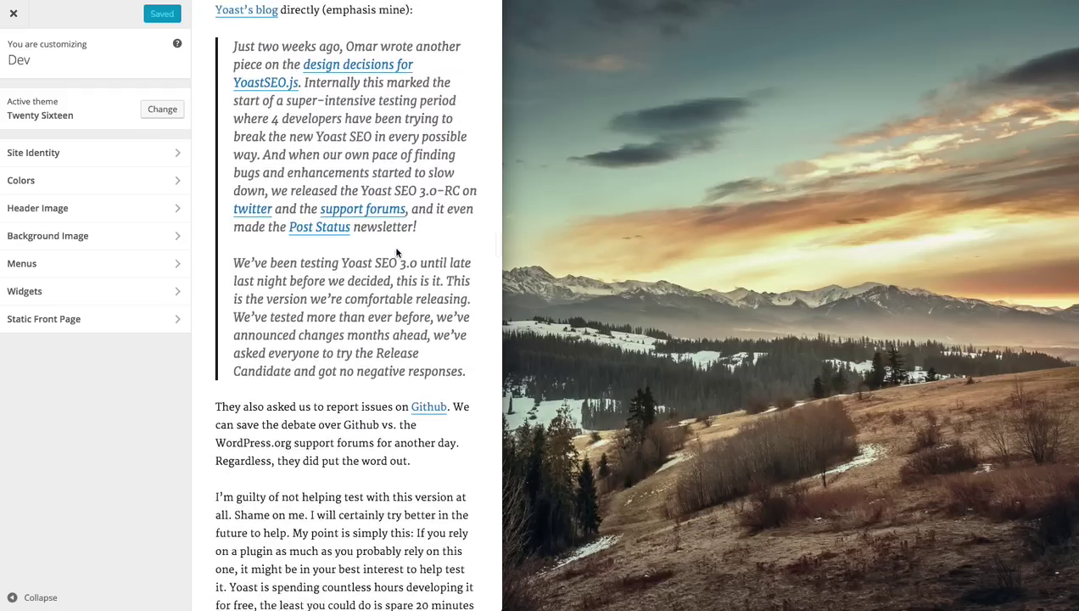
scroll(396, 253, down, 15)
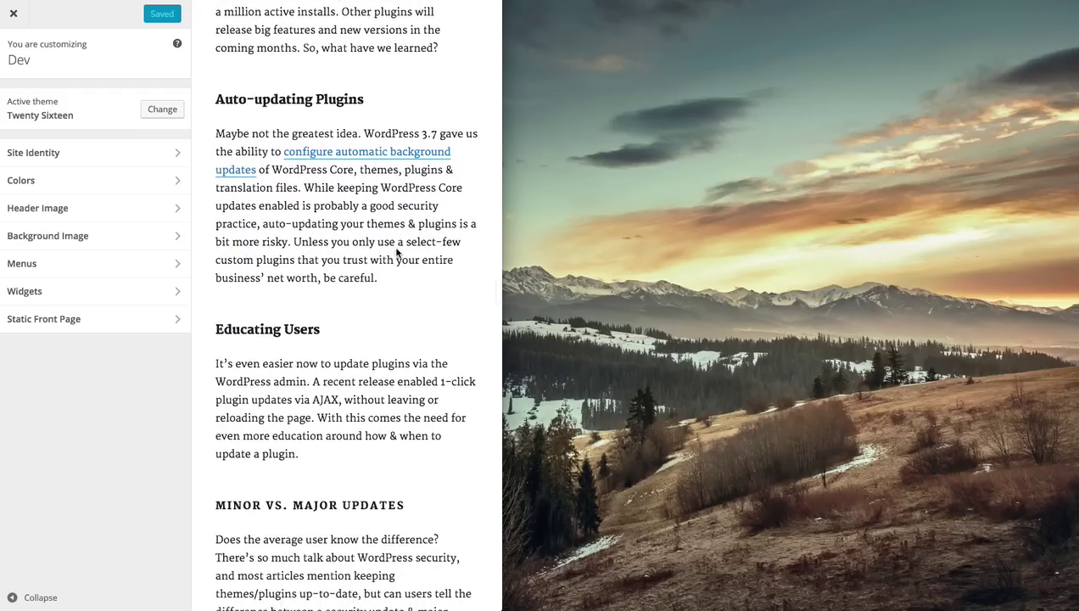
scroll(396, 250, down, 10)
scroll(397, 253, down, 5)
scroll(396, 253, up, 2)
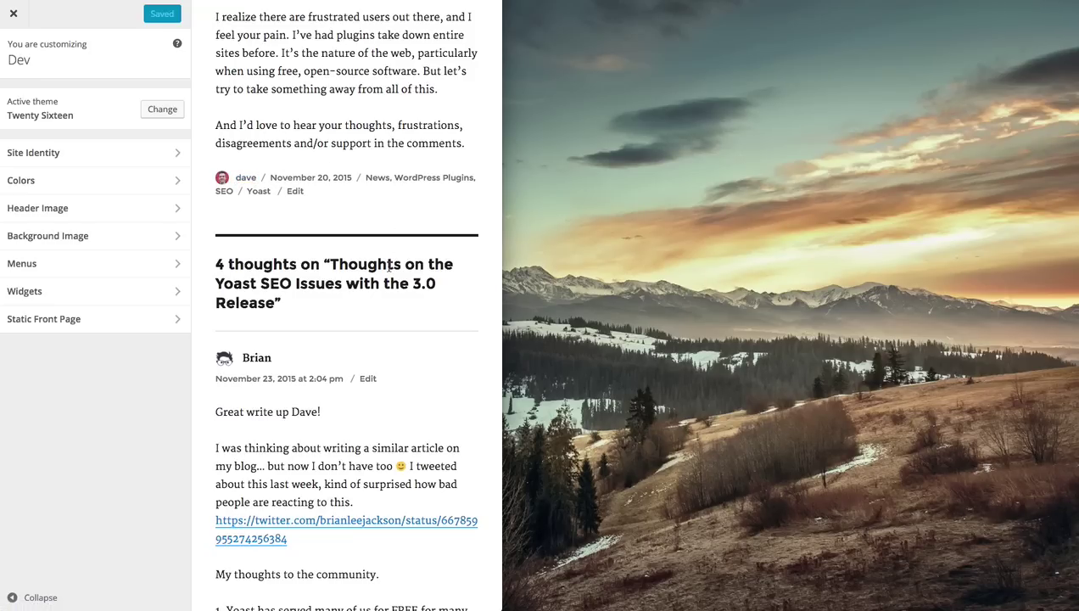
Step: Examine the comments at mobile width, including the indented author reply and the Reply buttons
scroll(389, 267, down, 1)
scroll(389, 267, down, 3)
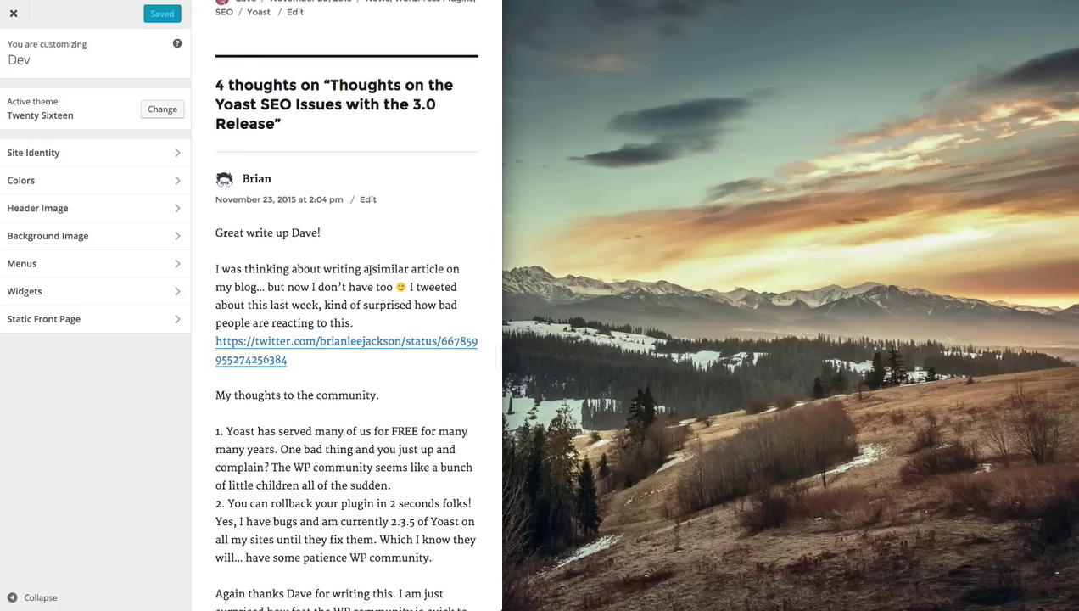
scroll(348, 272, down, 10)
scroll(348, 271, down, 4)
scroll(346, 269, up, 2)
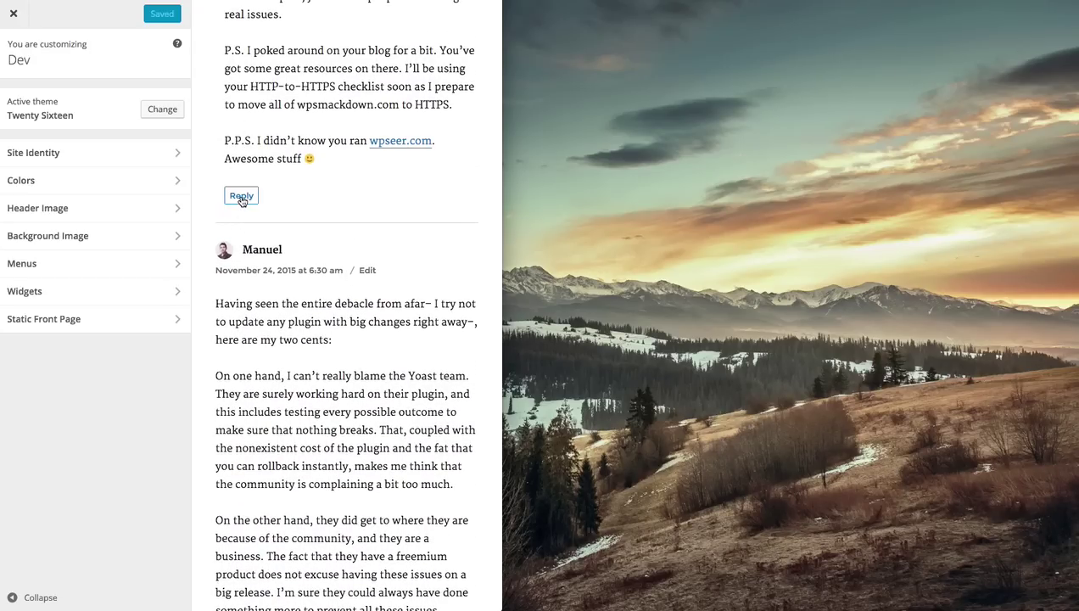
scroll(338, 207, up, 7)
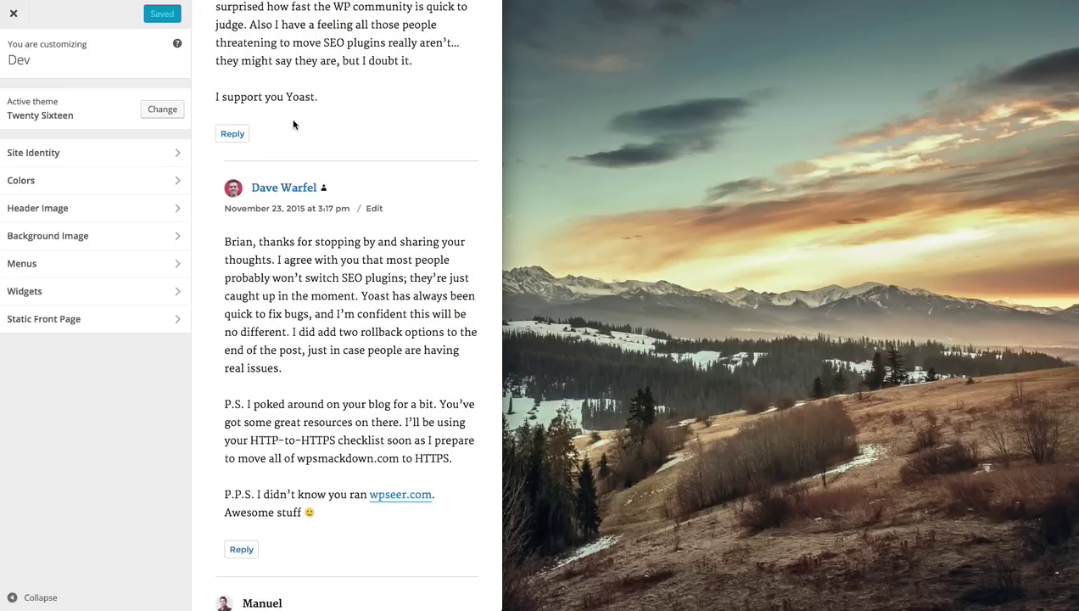
Step: Examine the stacked calendar, Twitter, search and sidebar widgets at mobile width, down to the footer menu and social icons
scroll(326, 275, down, 7)
scroll(330, 278, down, 10)
scroll(330, 277, down, 7)
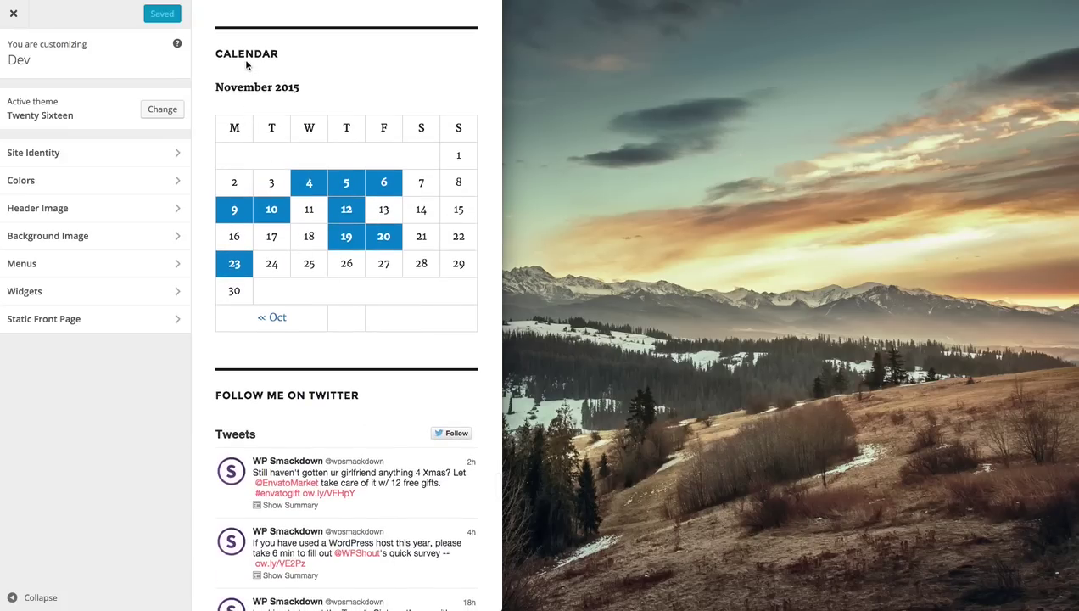
scroll(346, 82, down, 2)
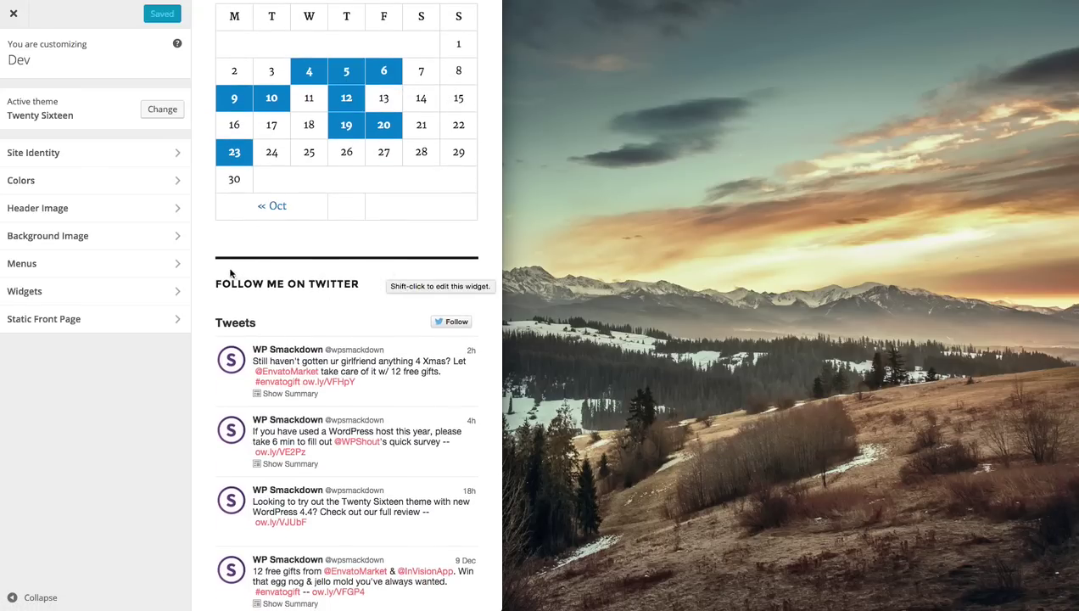
scroll(204, 272, down, 10)
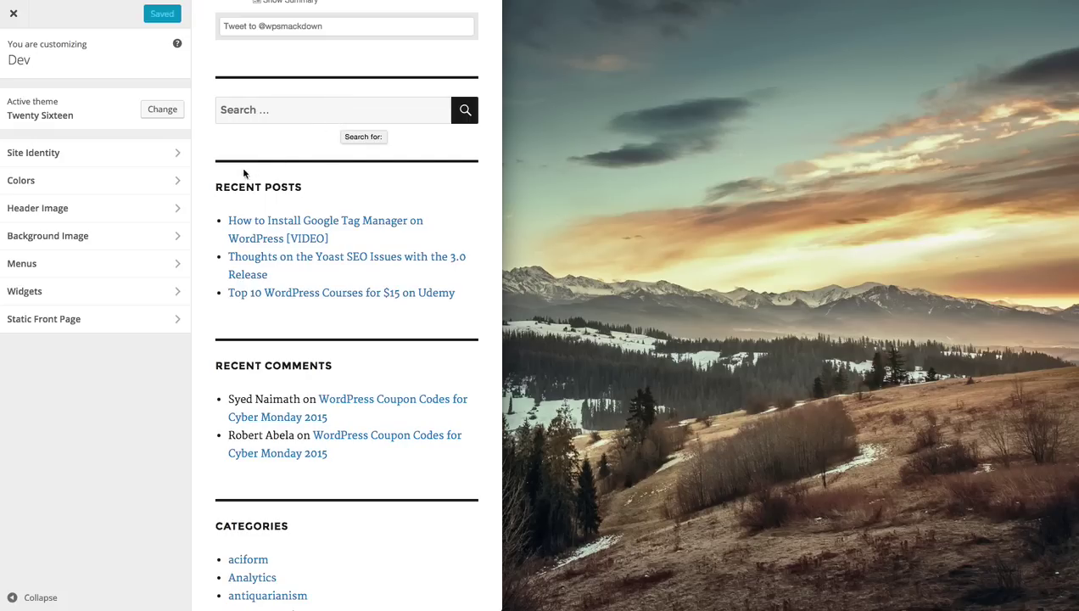
scroll(205, 178, down, 12)
scroll(204, 178, down, 10)
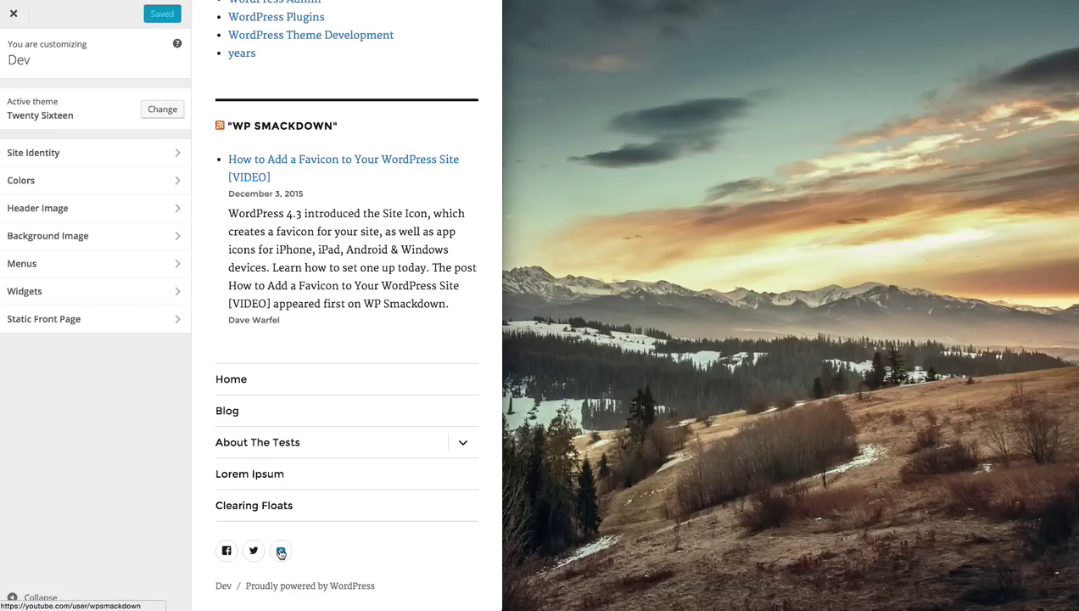
Step: Expand and collapse the footer menu's About The Tests submenu, and widen the browser window back to desktop width
click(463, 443)
click(464, 444)
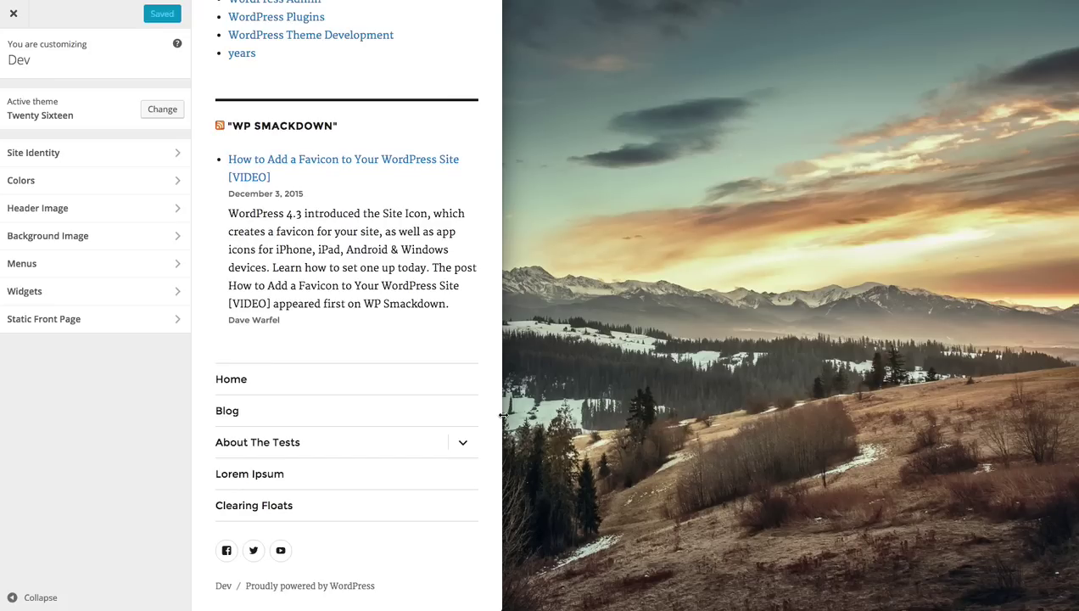
drag(502, 415, 1041, 382)
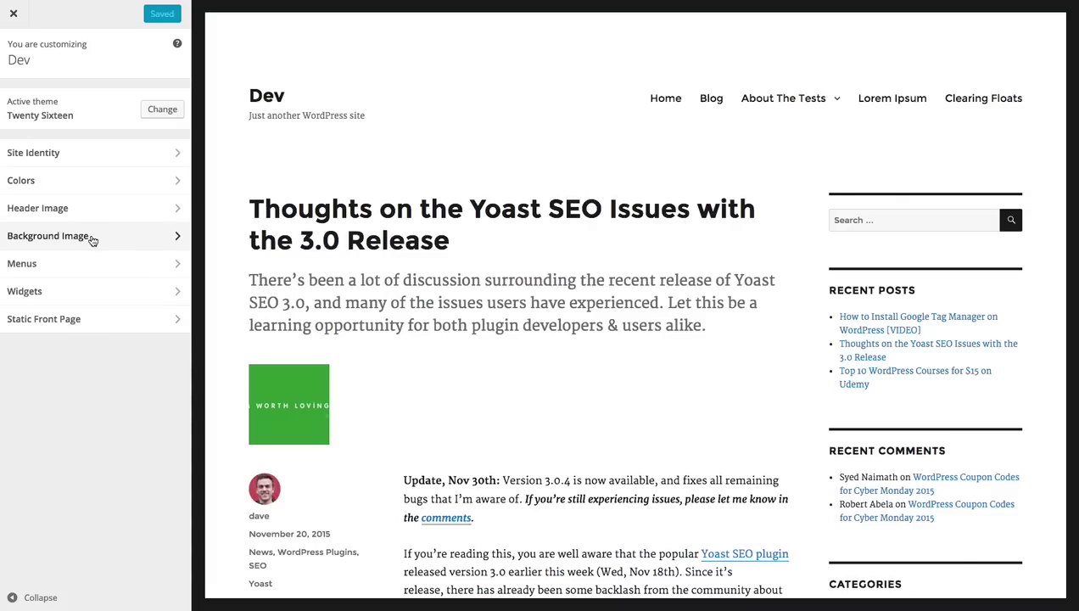
Step: Open the theme's color settings and preview the Dark and Gray base color schemes
click(95, 187)
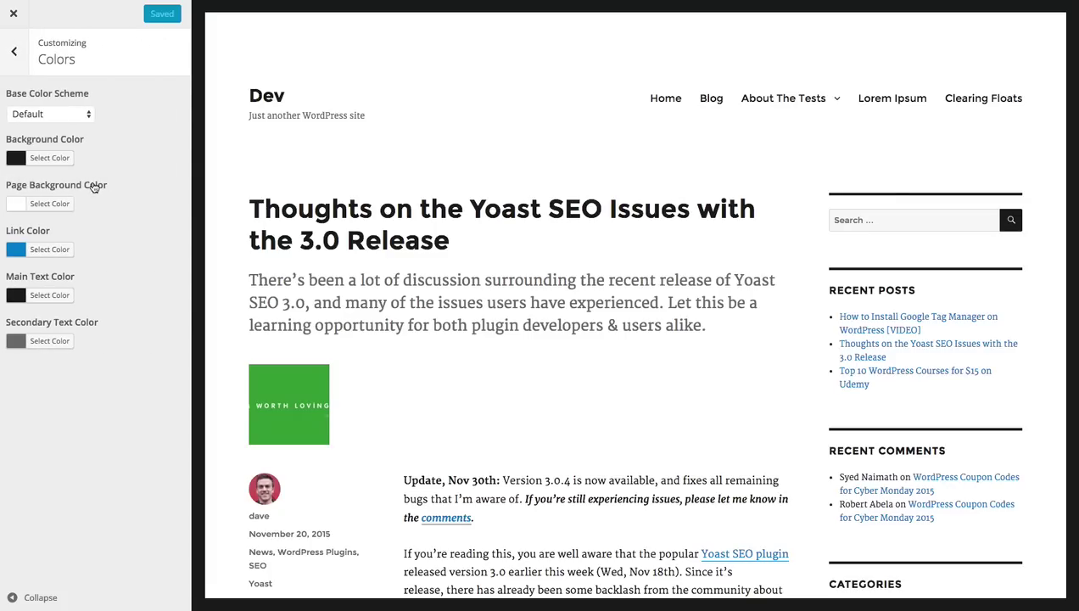
click(67, 115)
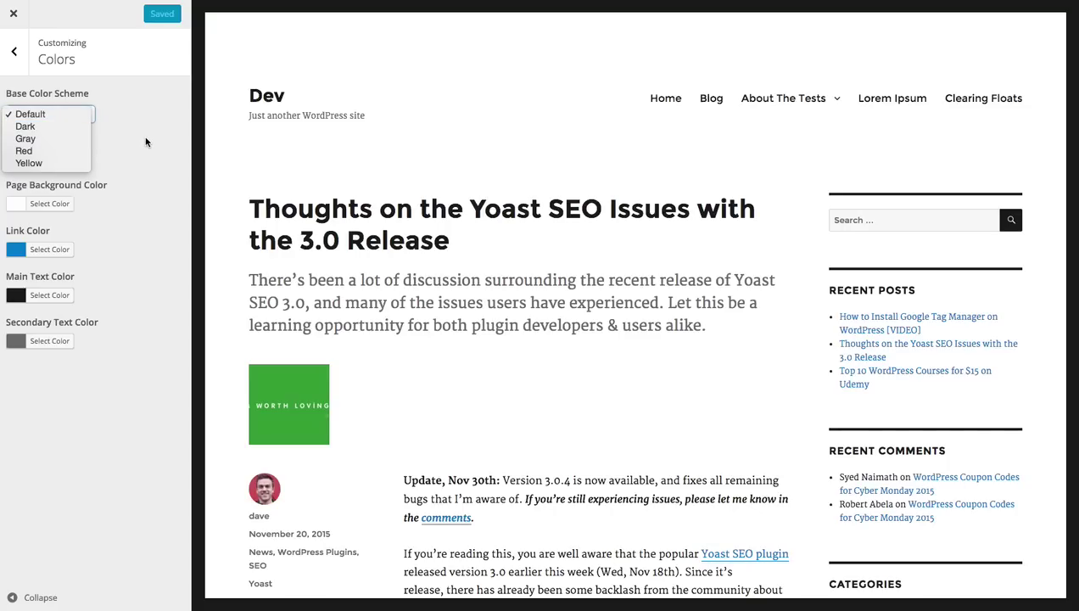
click(57, 128)
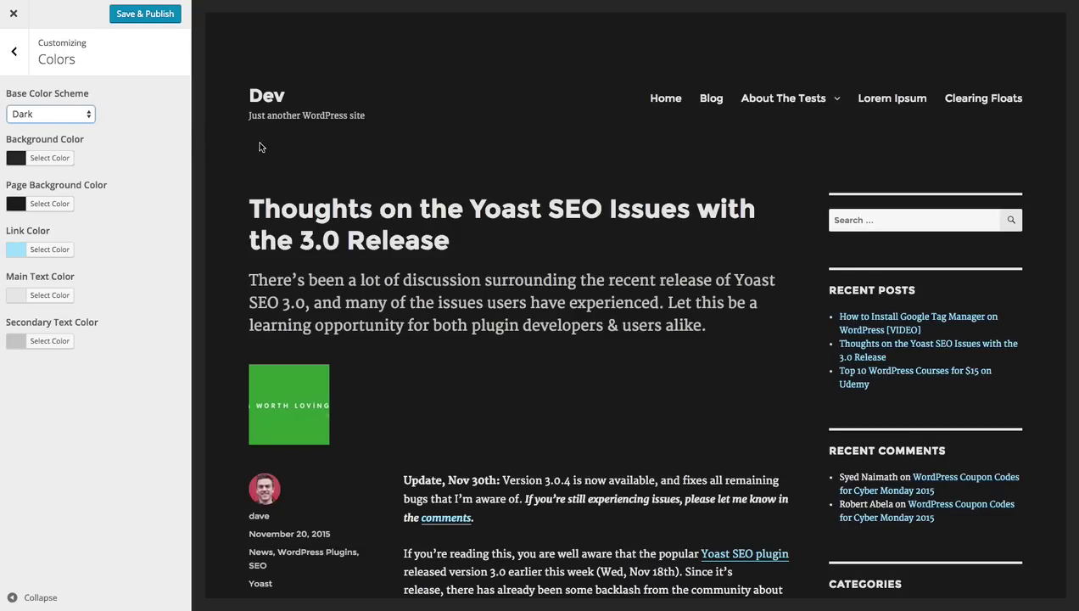
click(48, 111)
click(49, 122)
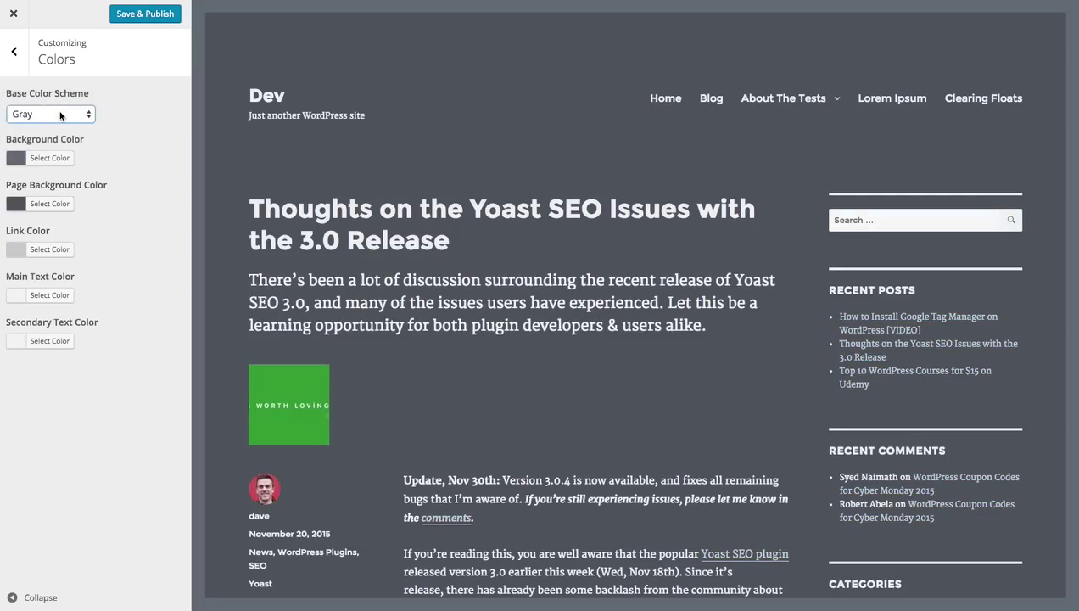
Step: Preview the Red and Yellow base color schemes, and set the scheme back to Default
click(60, 115)
click(64, 125)
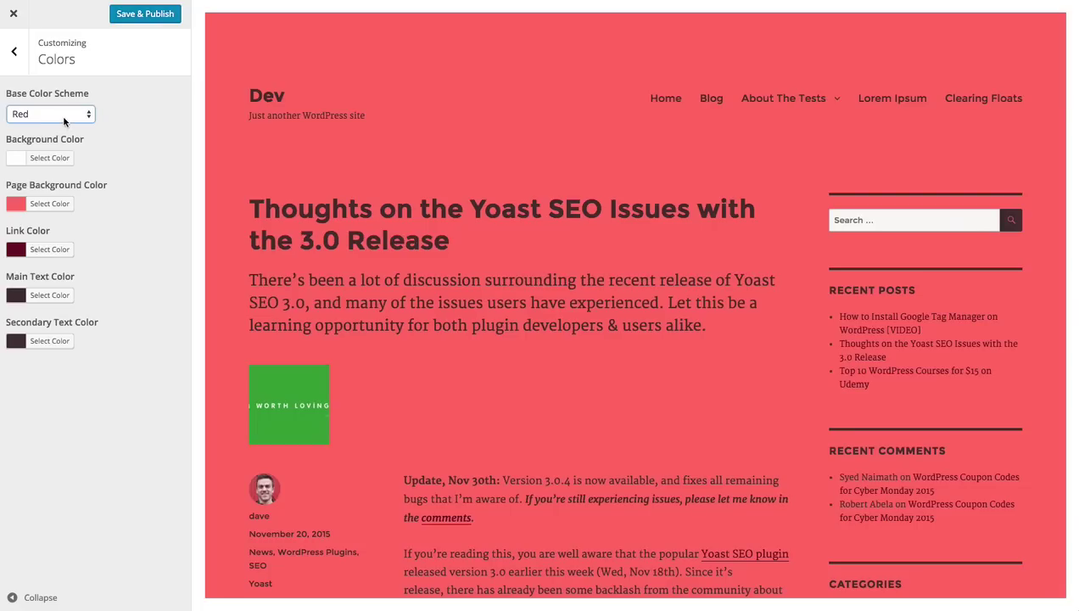
click(65, 120)
click(65, 125)
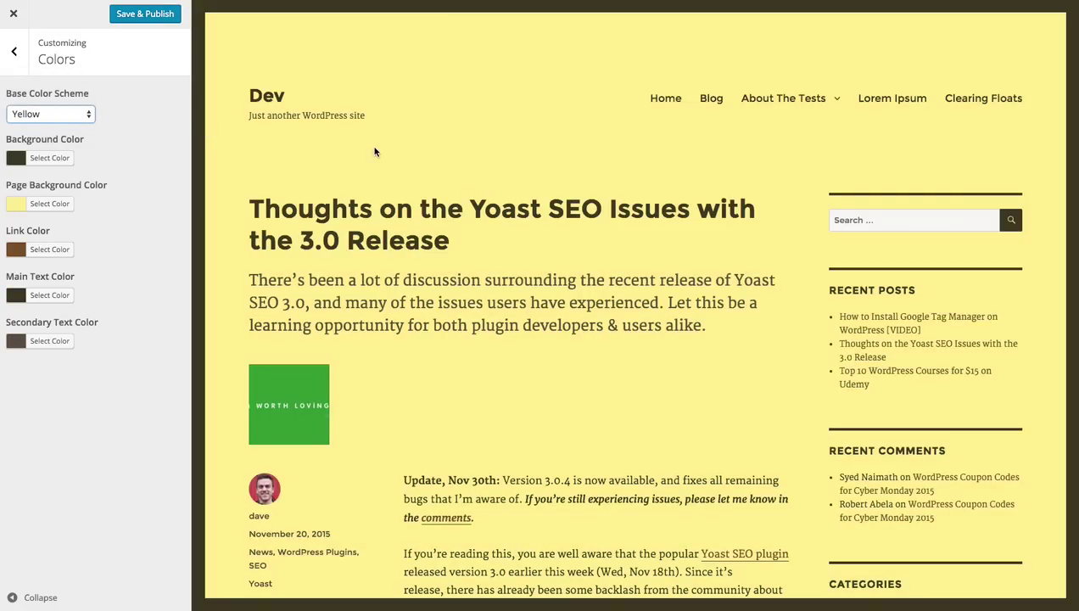
click(72, 113)
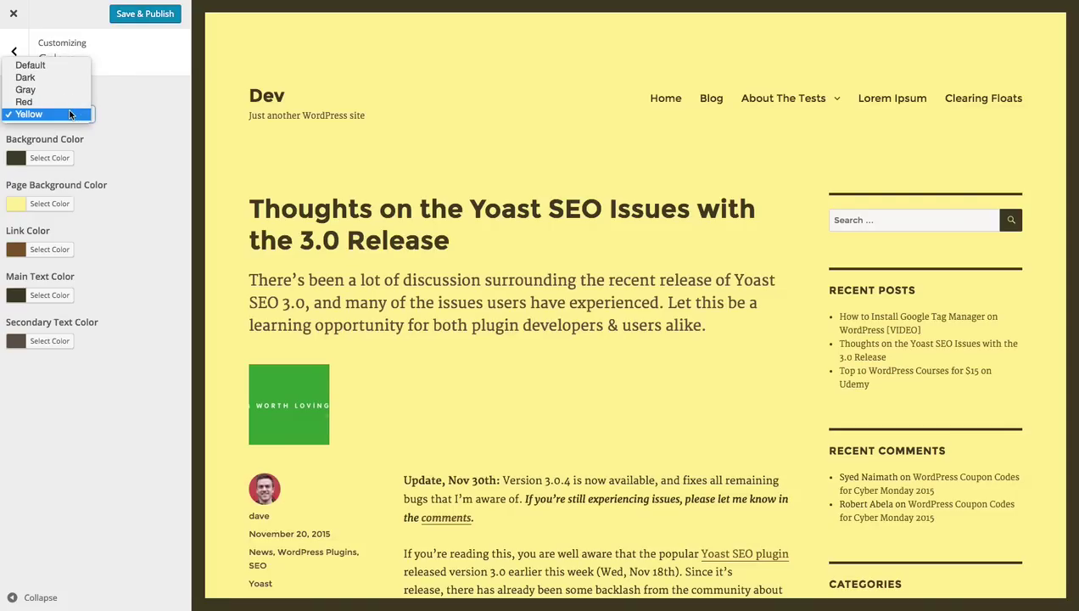
click(71, 65)
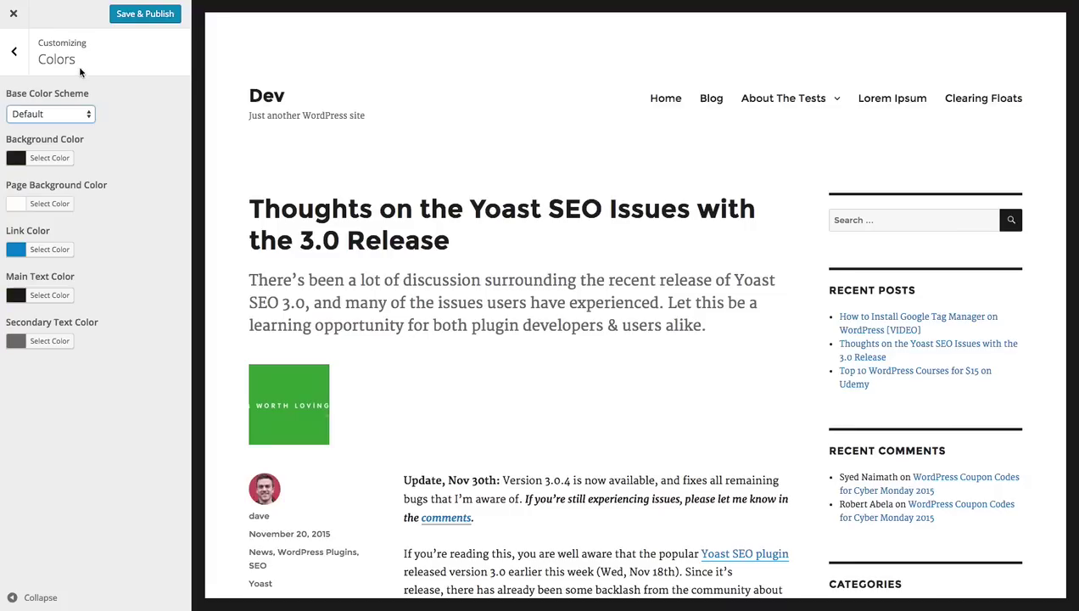
Step: Try the purple preset #8224e3 as the background color, and set the background color to the orange preset
click(34, 158)
click(156, 124)
click(49, 159)
click(124, 306)
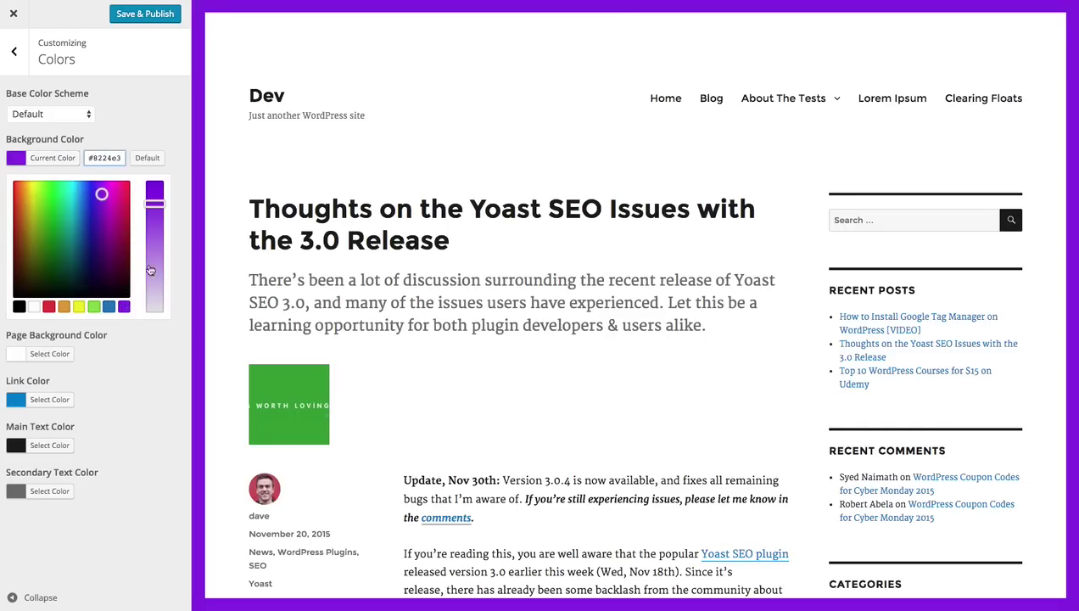
click(68, 307)
click(157, 120)
Step: Try light gray #d1d1d1 as the page background color, and set it back to white #ffffff
click(50, 204)
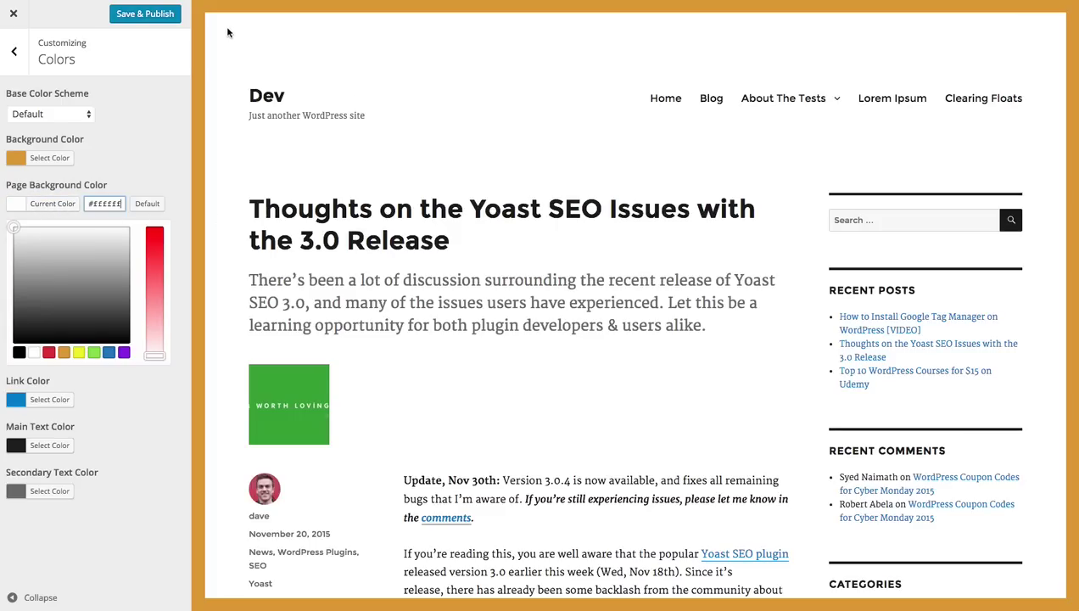
click(56, 242)
click(56, 248)
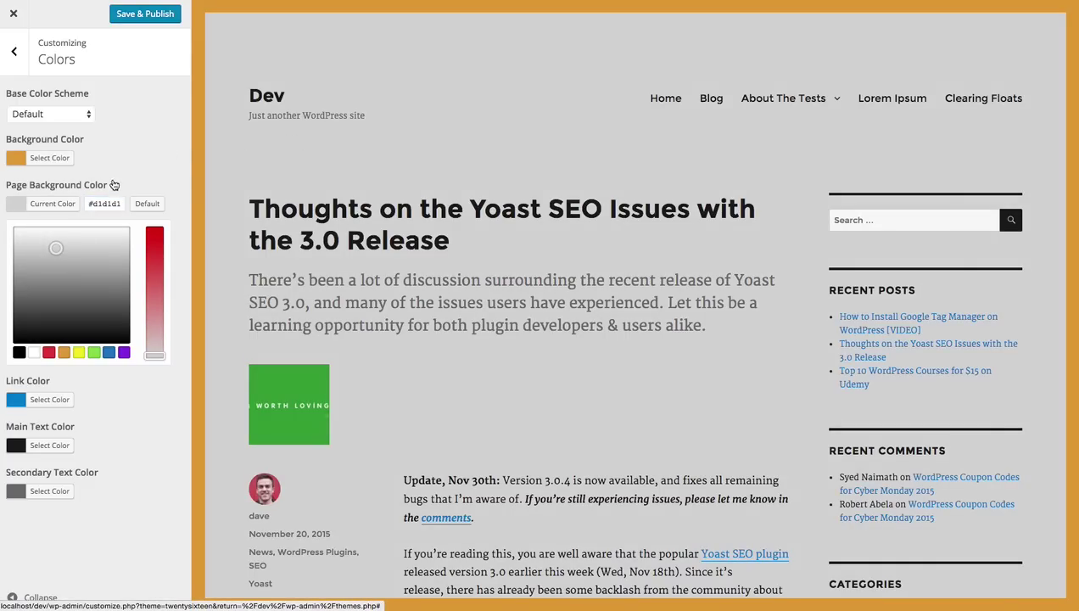
click(41, 240)
click(12, 228)
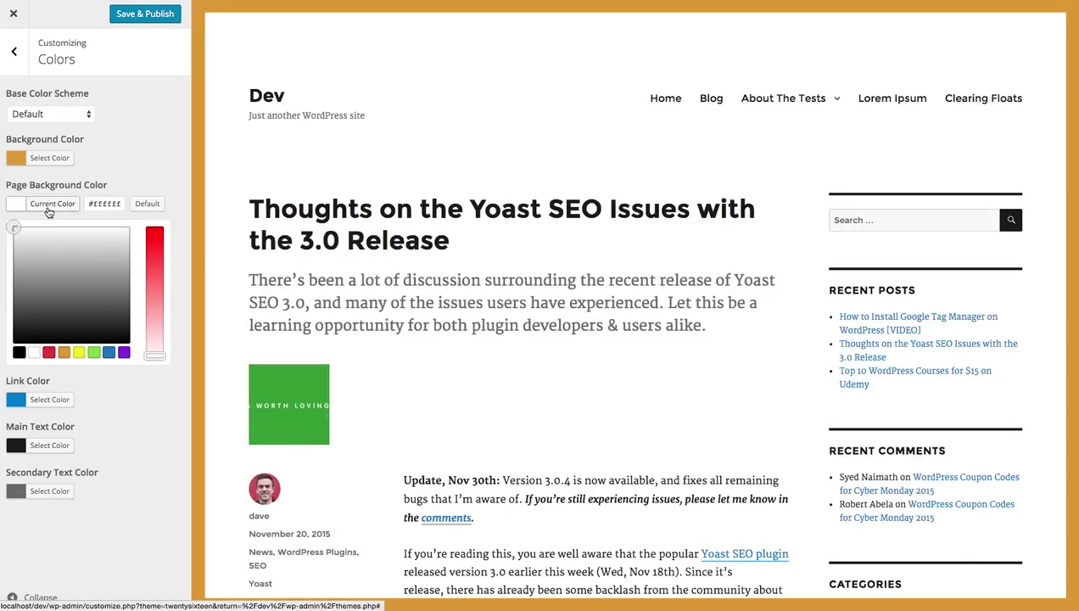
click(50, 209)
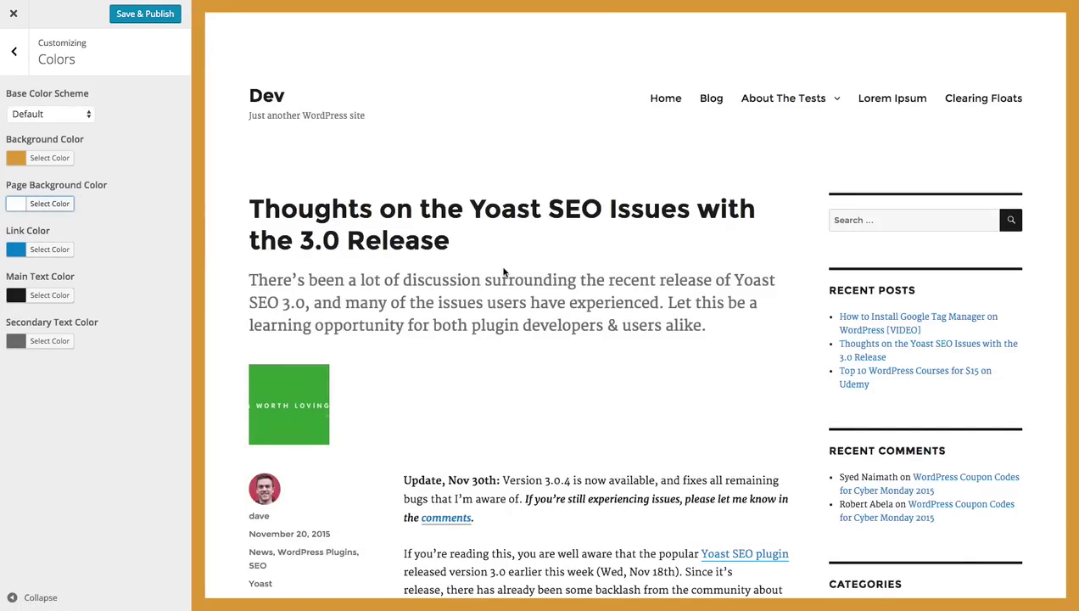
Step: Set the link color to purple #8500ba and check the links in the post and sidebar
scroll(502, 269, down, 1)
click(52, 251)
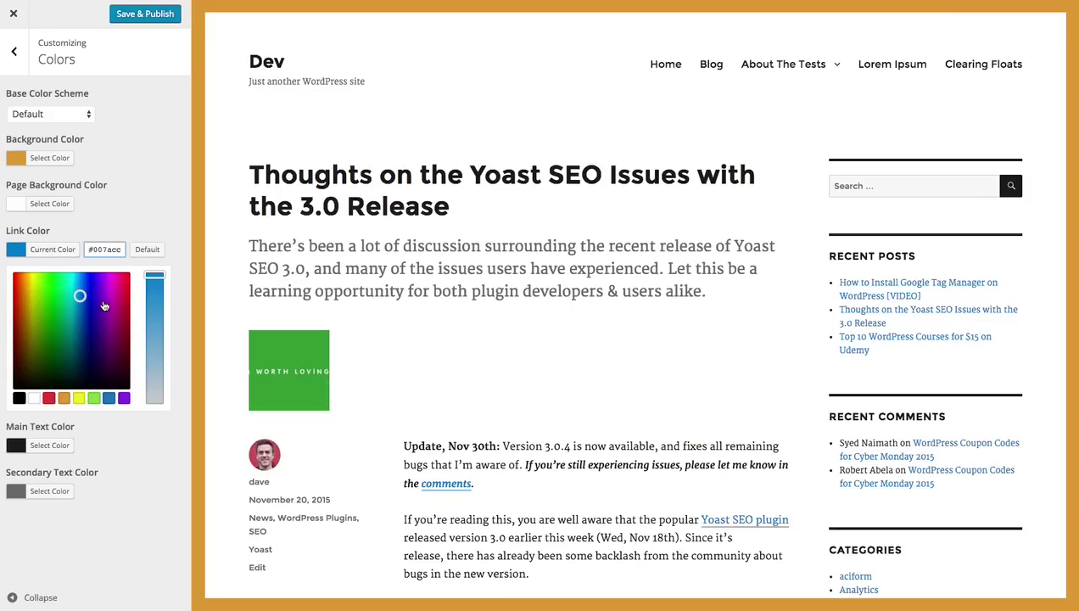
mouse_move(105, 309)
mouse_down()
mouse_move(114, 295)
mouse_move(106, 305)
mouse_up()
scroll(526, 269, down, 1)
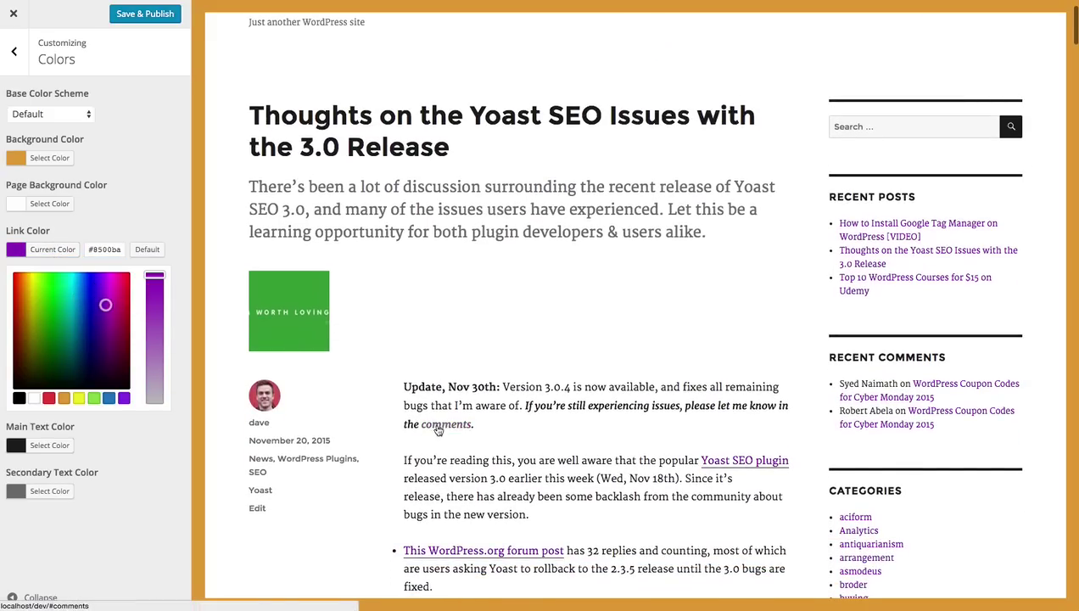
click(144, 227)
scroll(408, 271, down, 2)
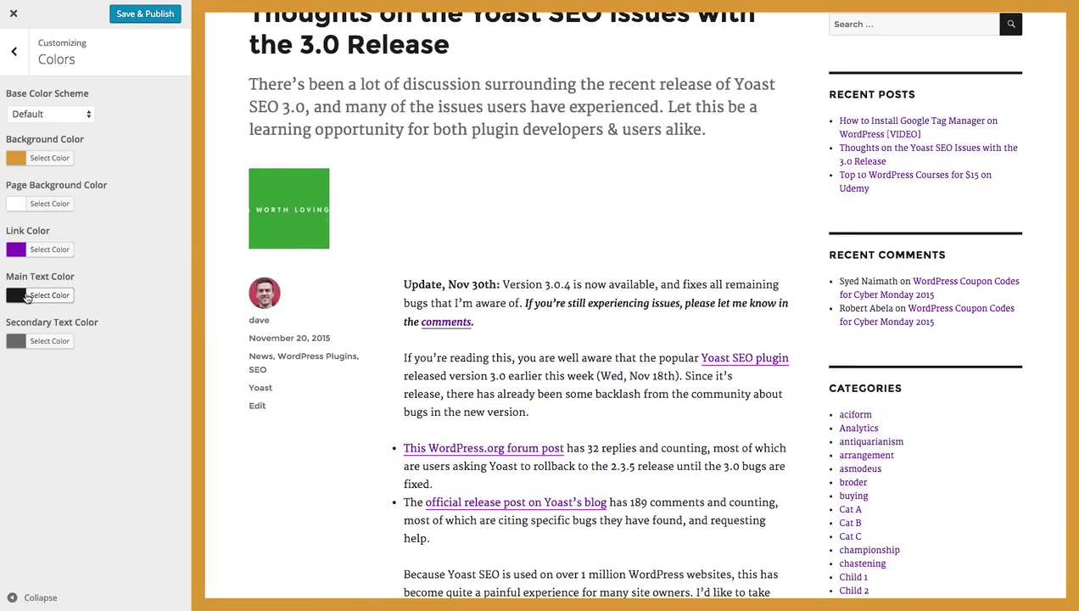
Step: Try the green preset #81d742 as the secondary text color, and set it to the blue preset #1e73be
click(50, 340)
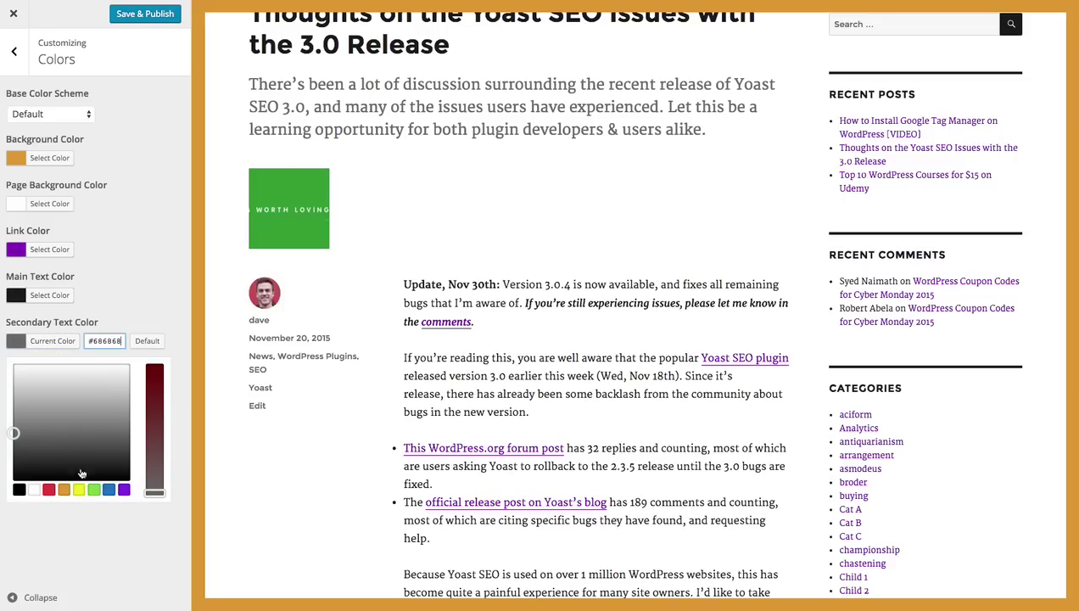
click(95, 491)
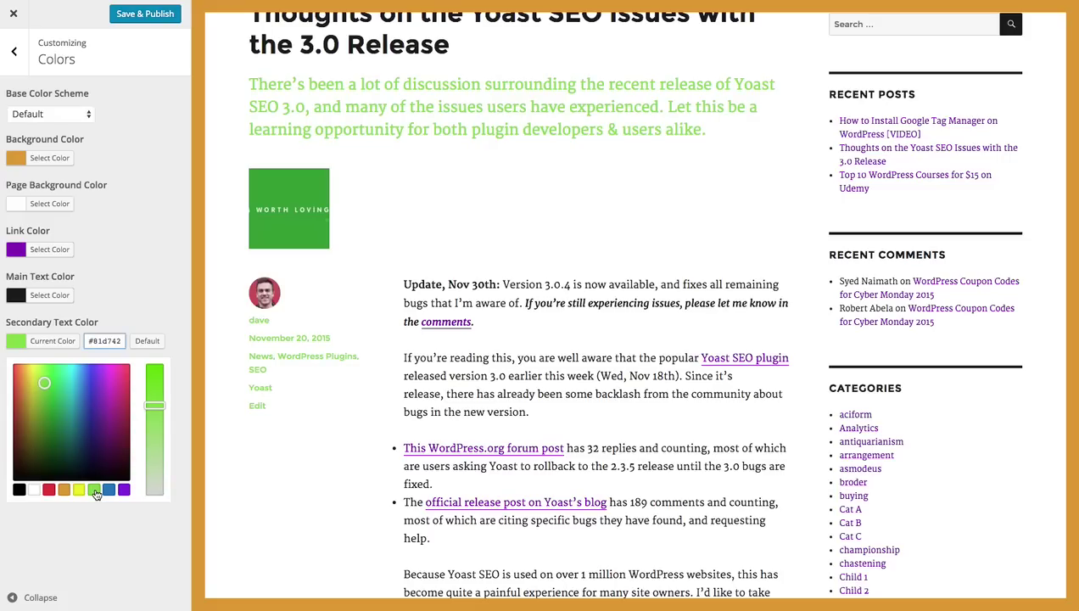
click(109, 490)
click(505, 243)
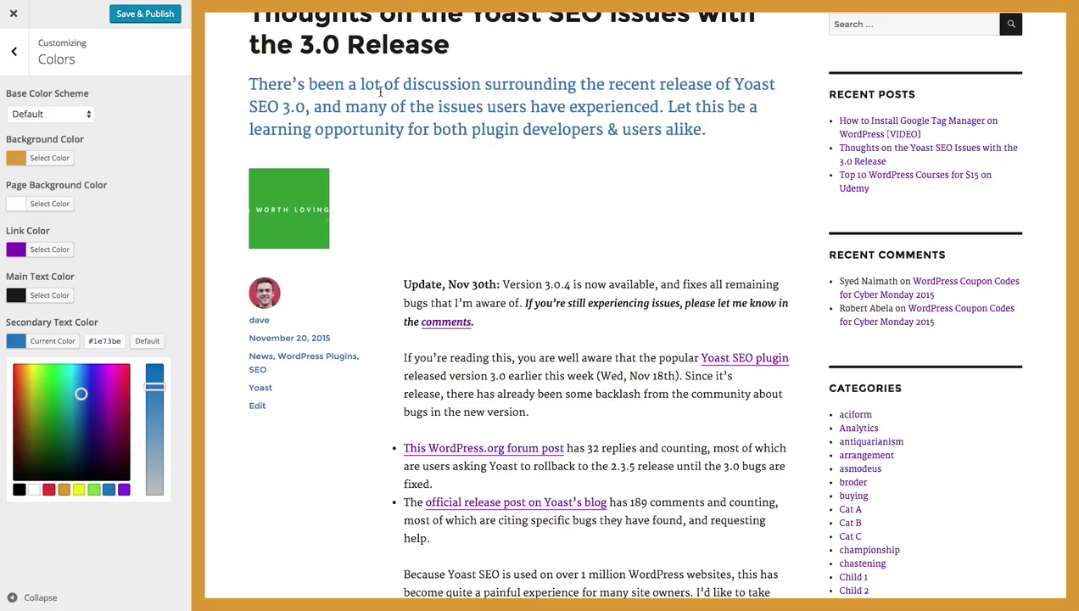
Step: Examine where the secondary text color is applied in the post's excerpt, metadata and blockquote
drag(304, 82, 715, 135)
click(716, 135)
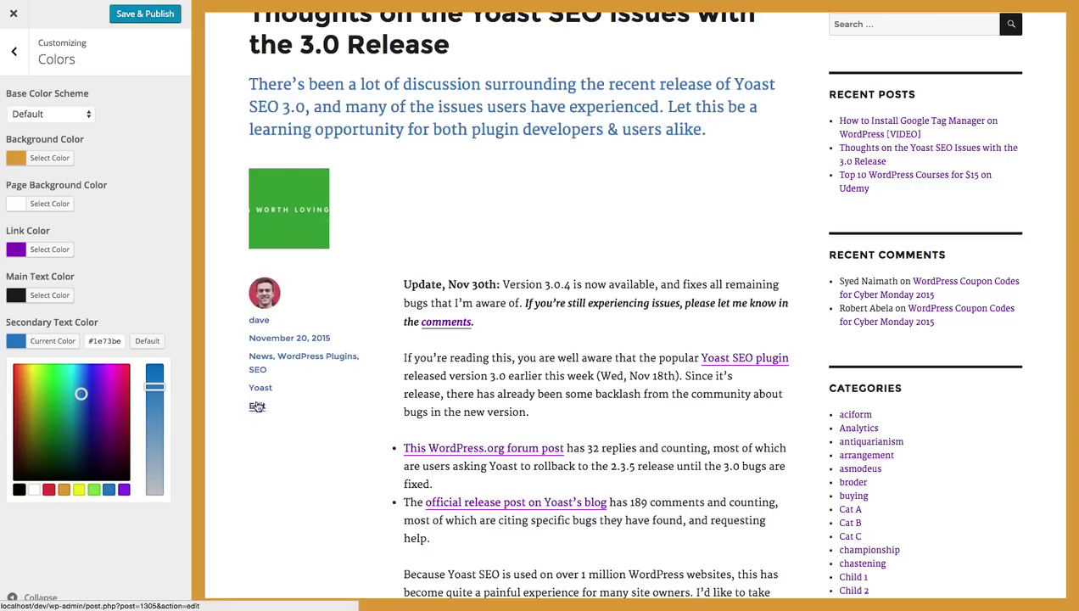
scroll(538, 303, down, 2)
scroll(538, 303, down, 20)
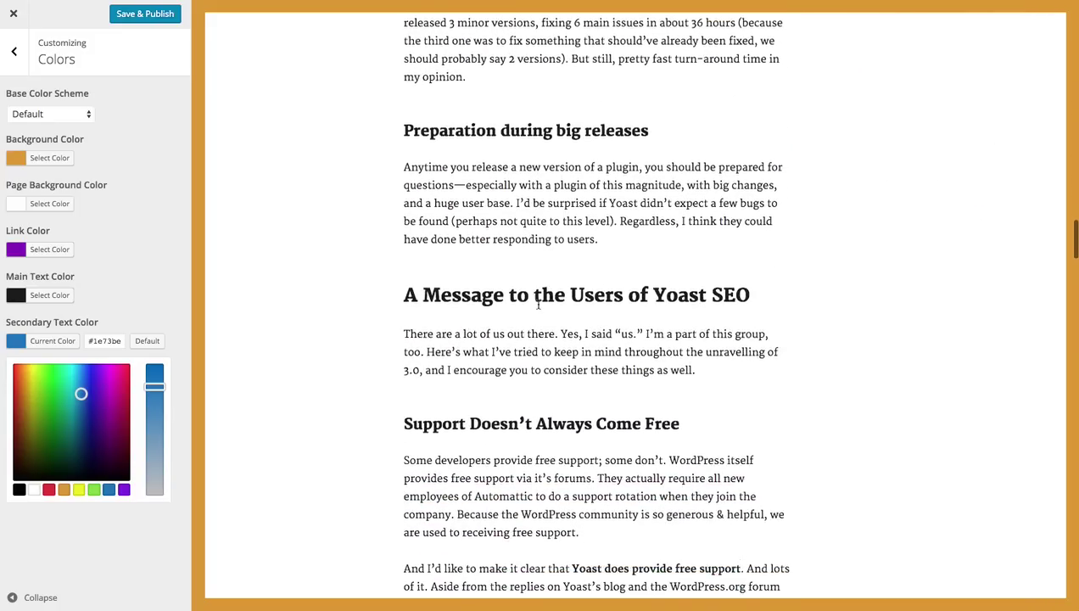
scroll(538, 303, down, 10)
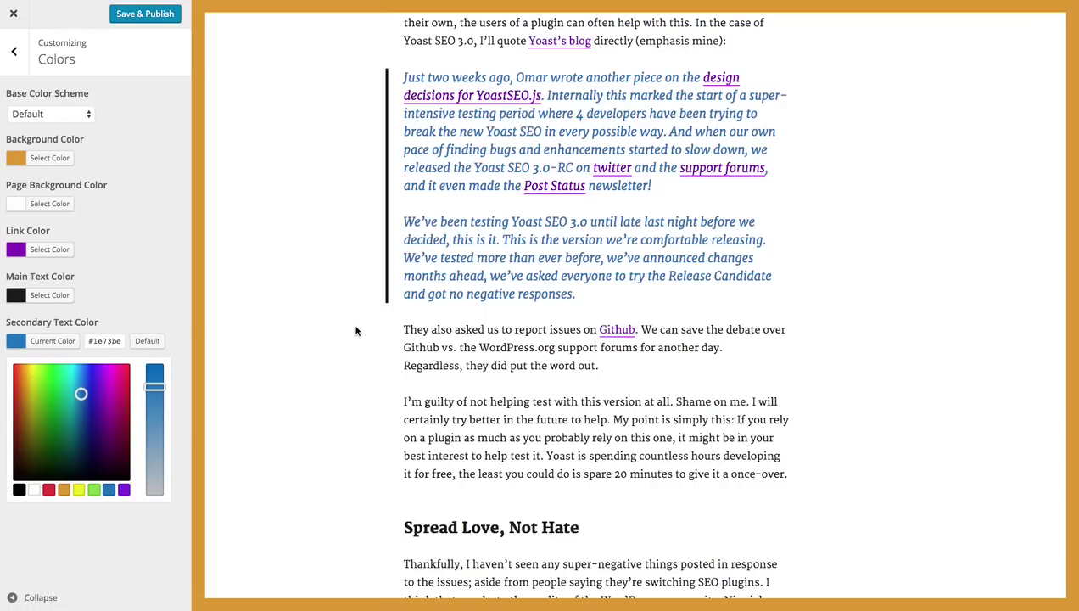
scroll(356, 331, down, 10)
scroll(356, 331, up, 10)
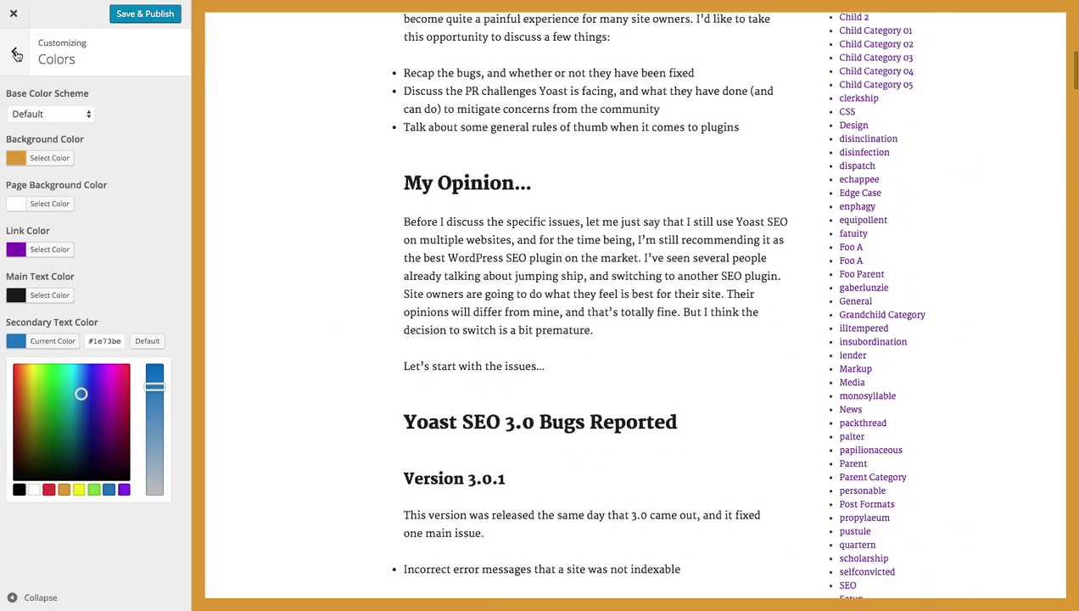
Step: Open the header image settings and use the previously uploaded rocky beach photo as the header
click(16, 55)
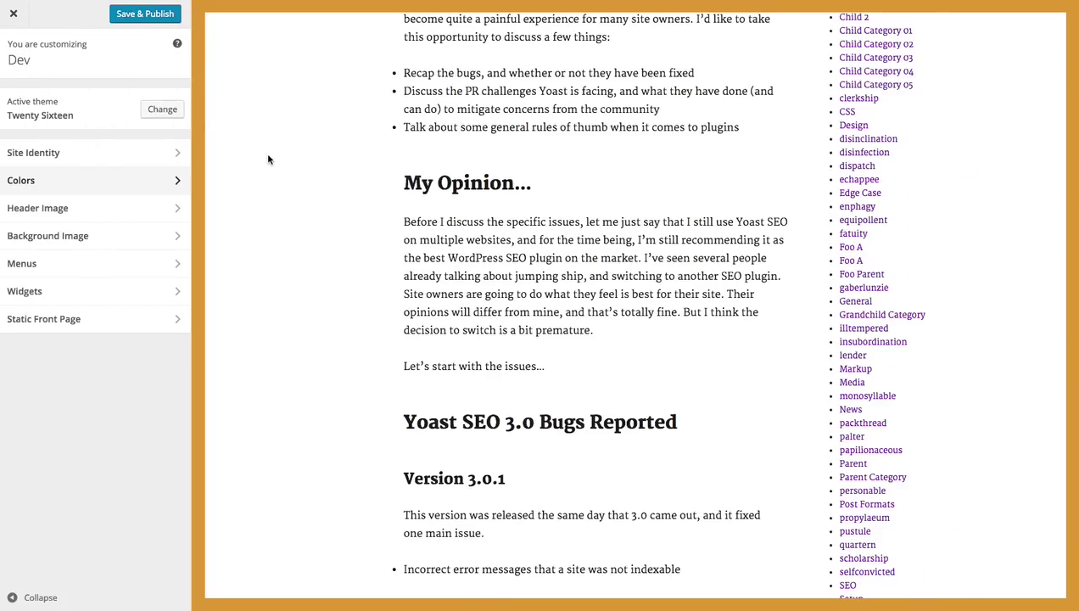
scroll(268, 160, up, 10)
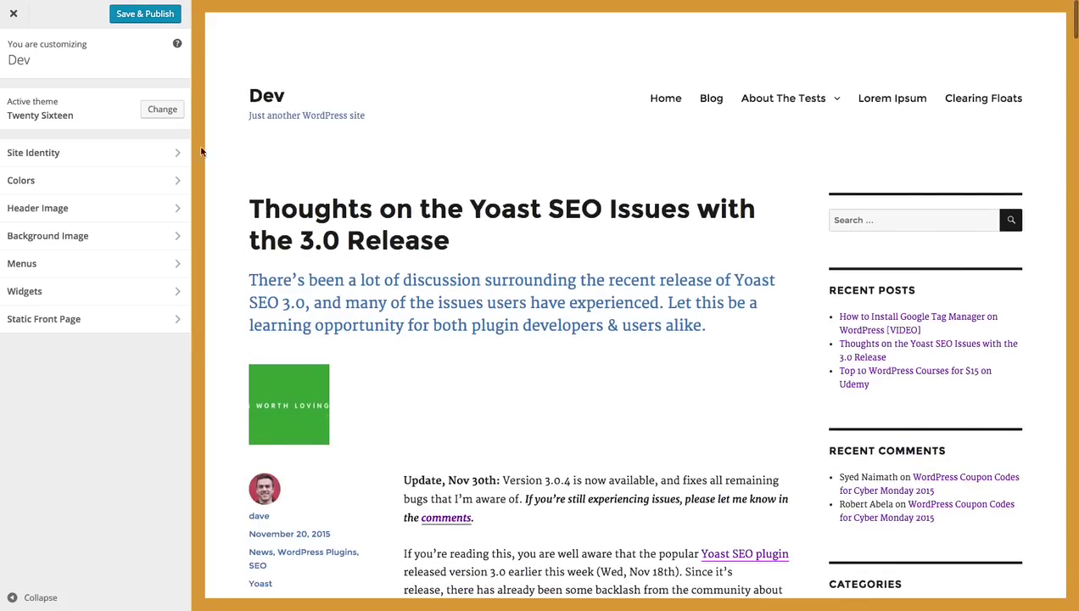
click(100, 209)
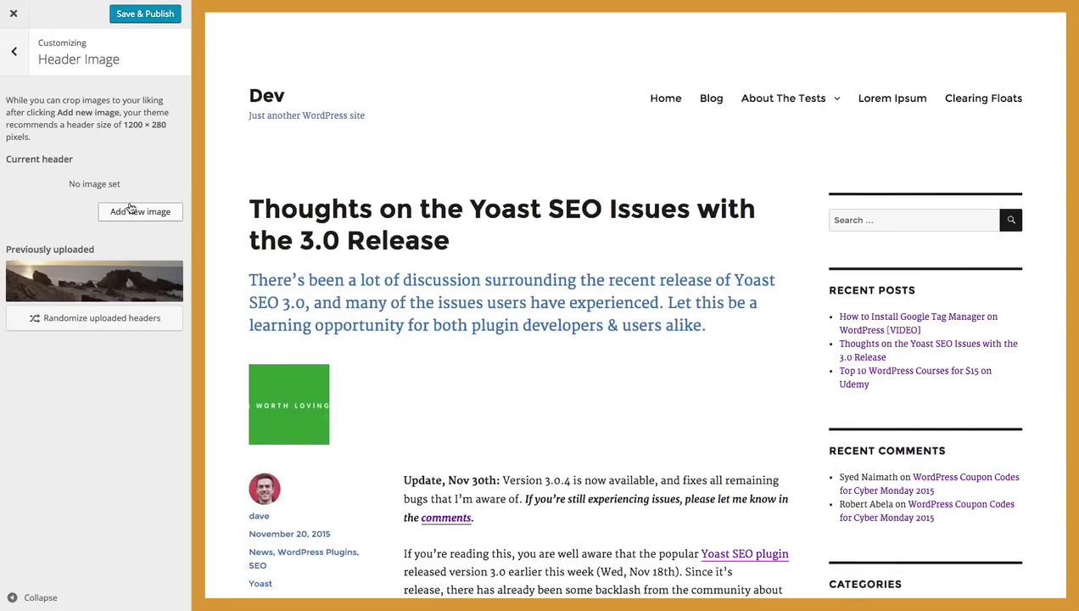
click(89, 277)
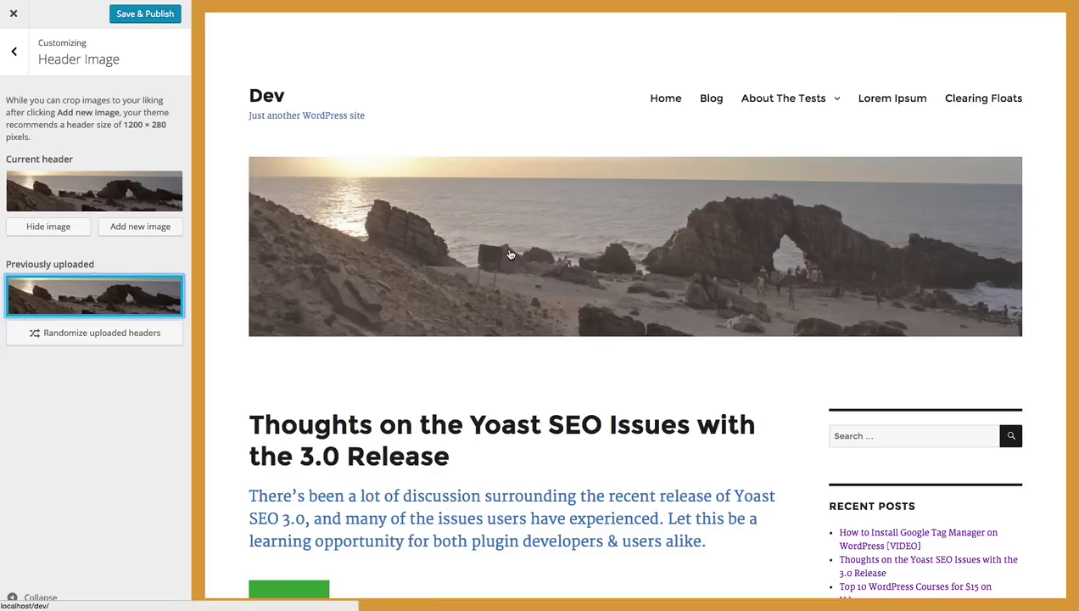
Step: Set the blue water image with raindrop ripples from the media library as the background image
click(14, 51)
click(56, 238)
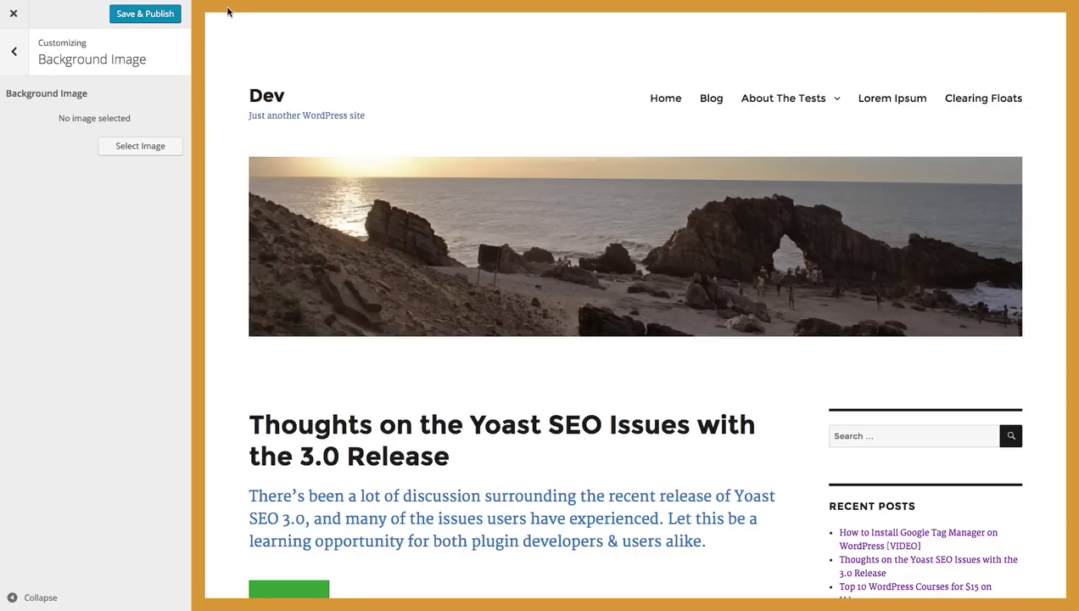
click(129, 148)
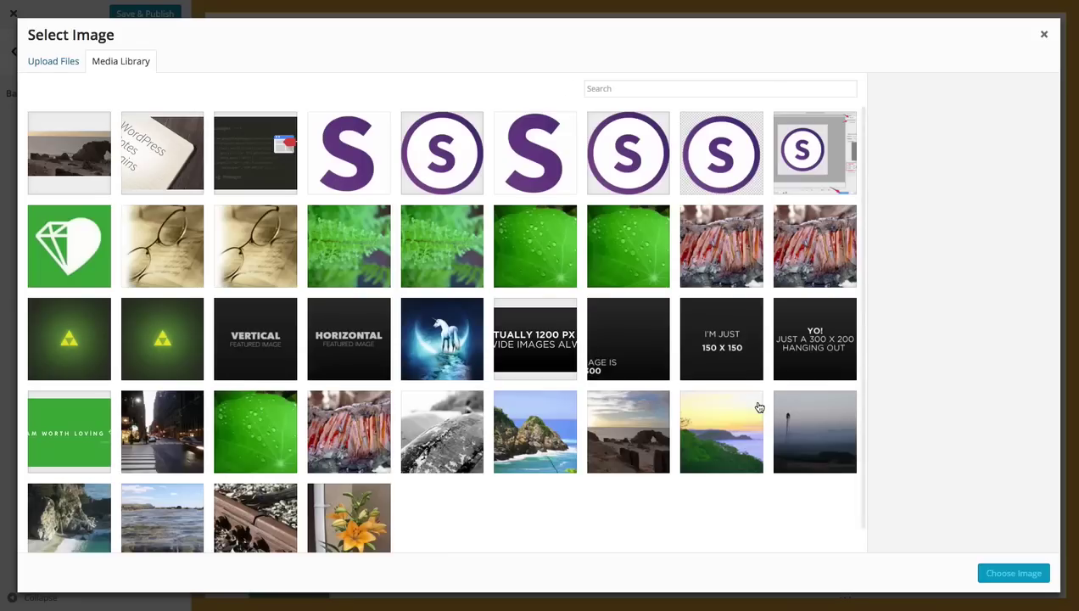
scroll(721, 399, down, 3)
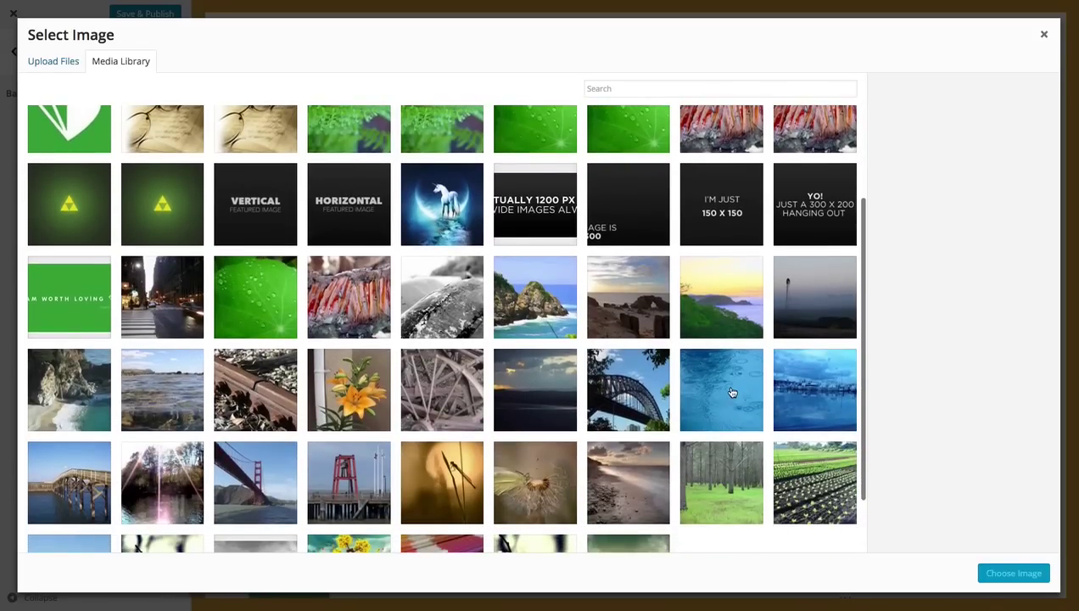
click(733, 392)
click(1006, 572)
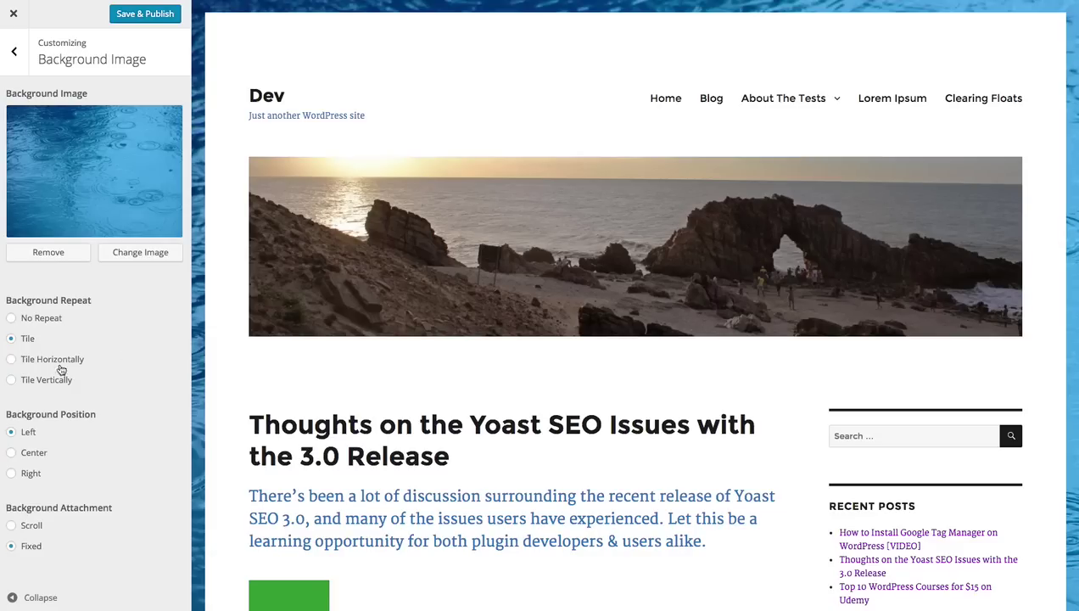
Step: Select Tile as the background repeat and check how the fixed background behaves down the post
click(26, 339)
scroll(198, 433, down, 15)
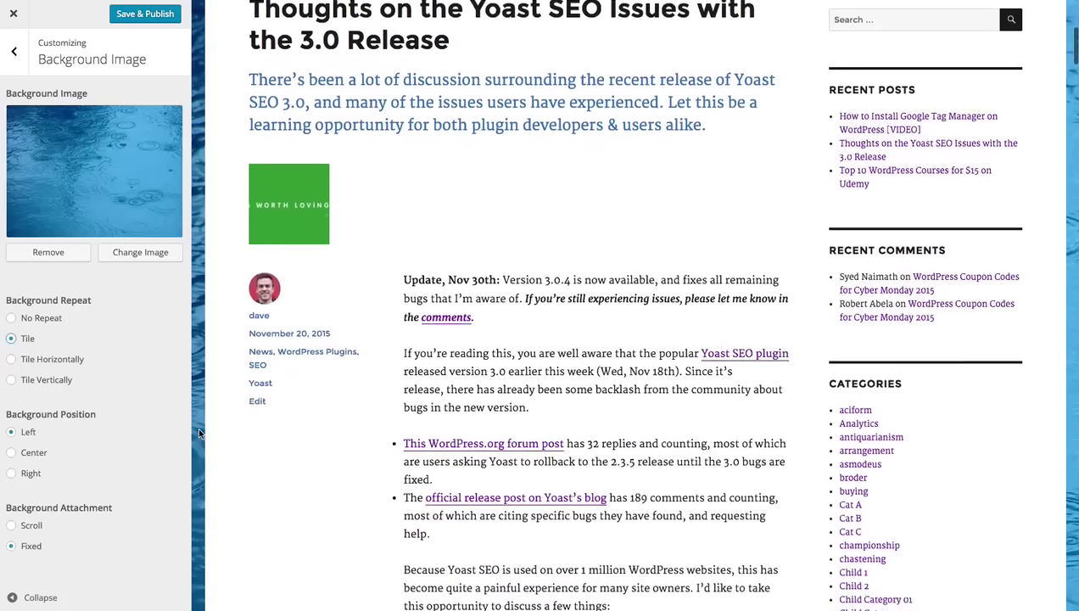
scroll(198, 433, down, 3)
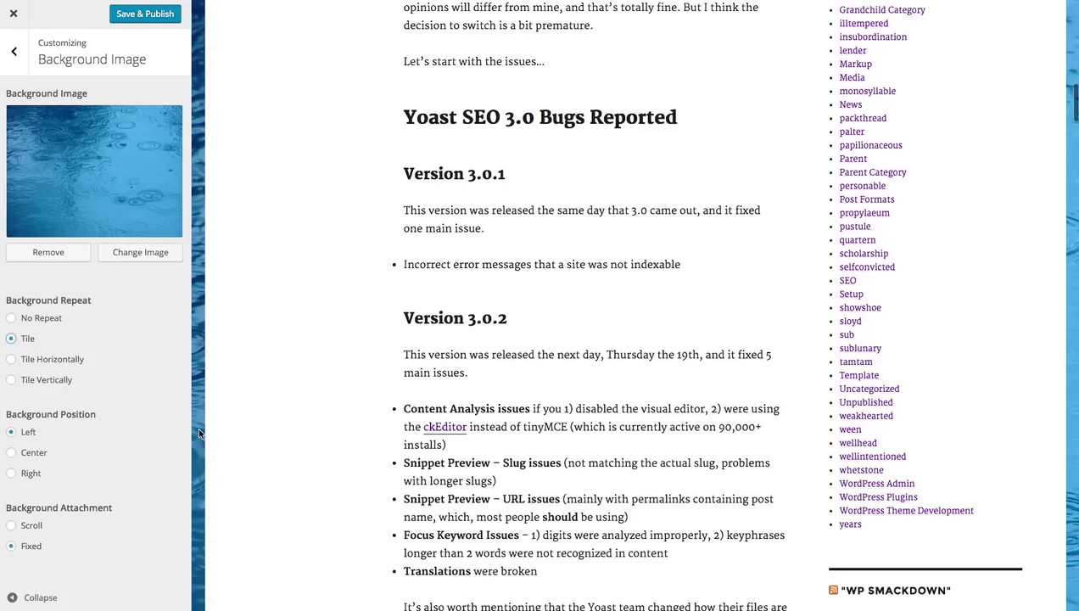
scroll(198, 433, up, 12)
Step: Set the background attachment to Scroll, check it along the post, and return to the main customizer sections
click(31, 526)
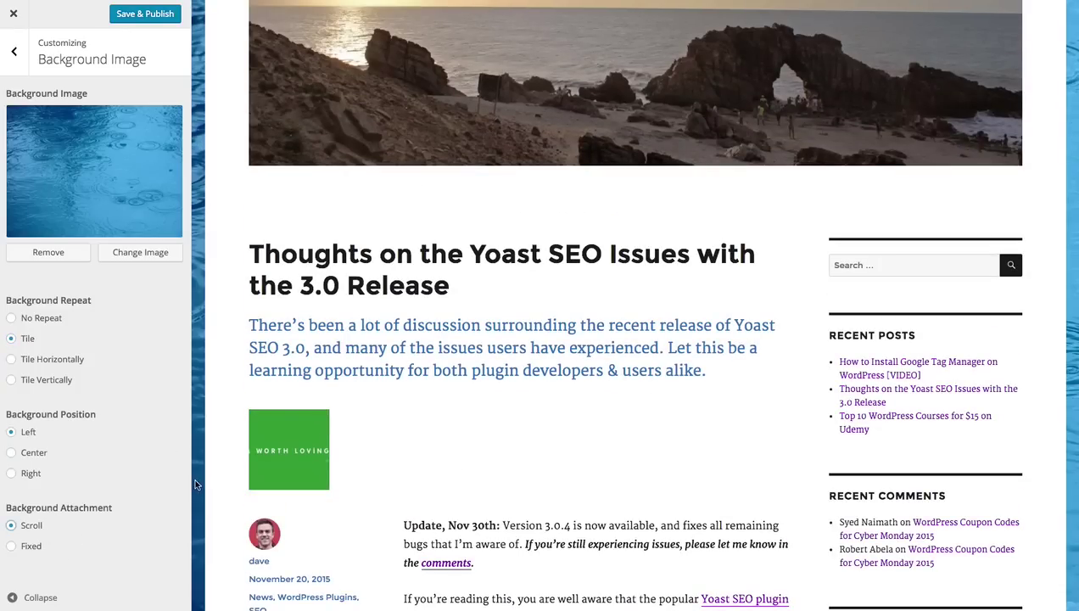
scroll(196, 480, down, 10)
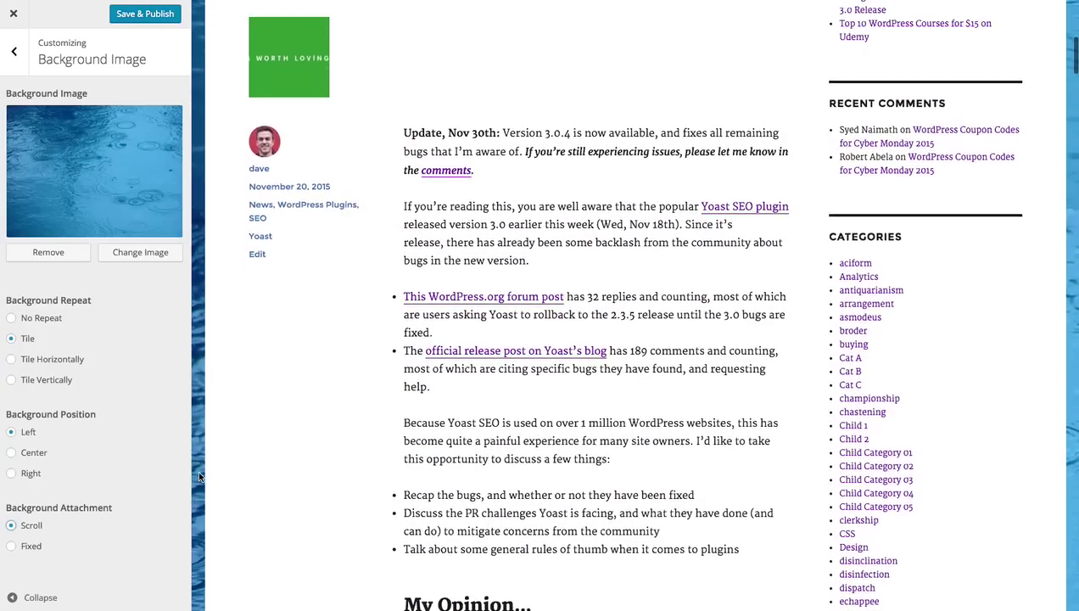
scroll(197, 469, up, 10)
click(17, 58)
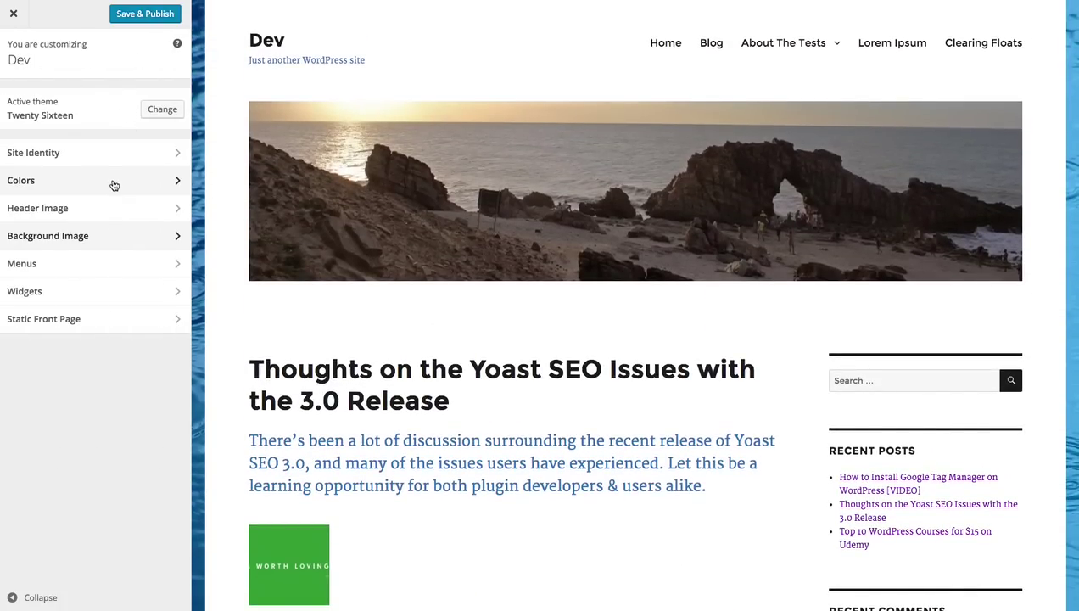